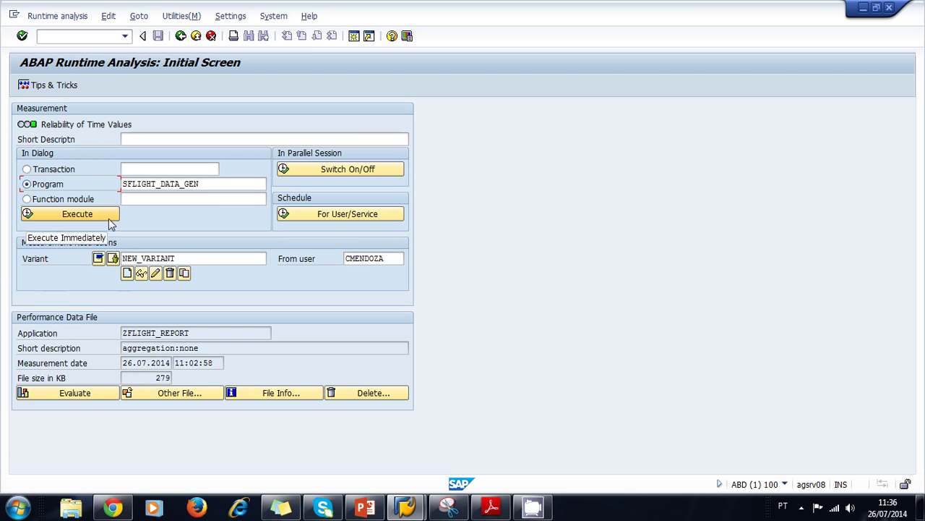
# Leave the runtime analysis screen and open the Object Navigator with transaction se80
pyautogui.click(212, 184)
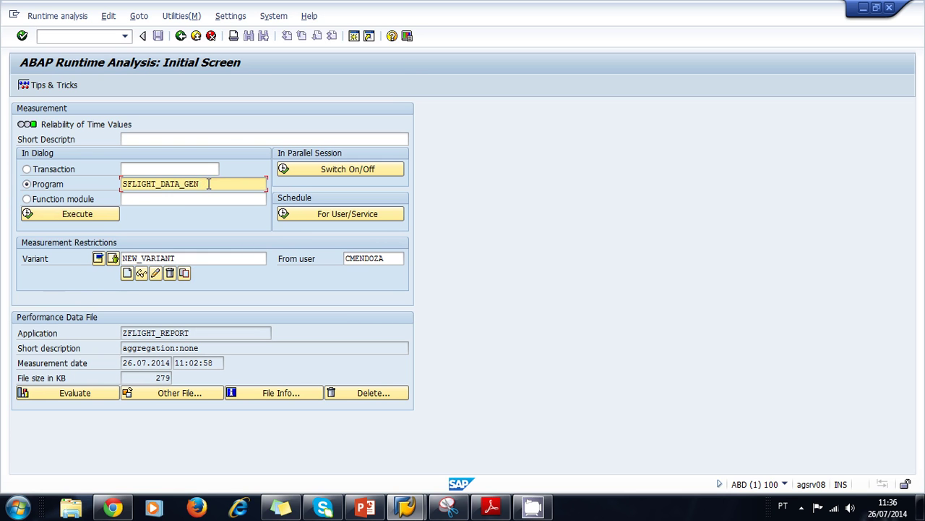
pyautogui.click(181, 36)
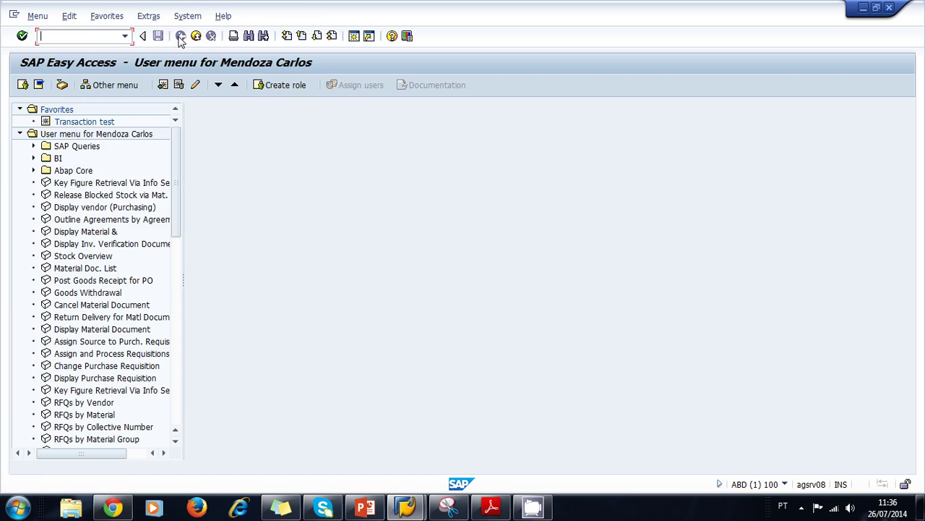
pyautogui.write('se80')
pyautogui.press('Return')
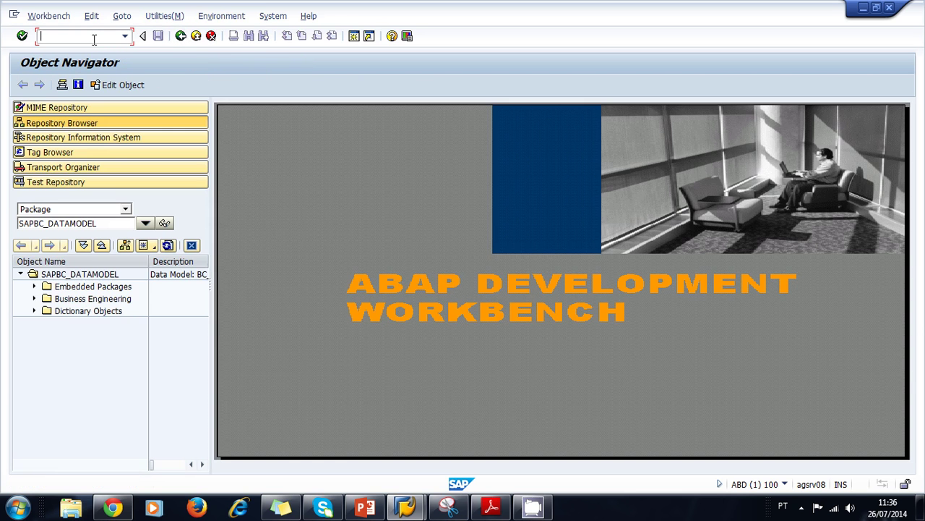
# Try to open the package SFLIGHT in the Repository Browser and cancel creating it
pyautogui.click(125, 209)
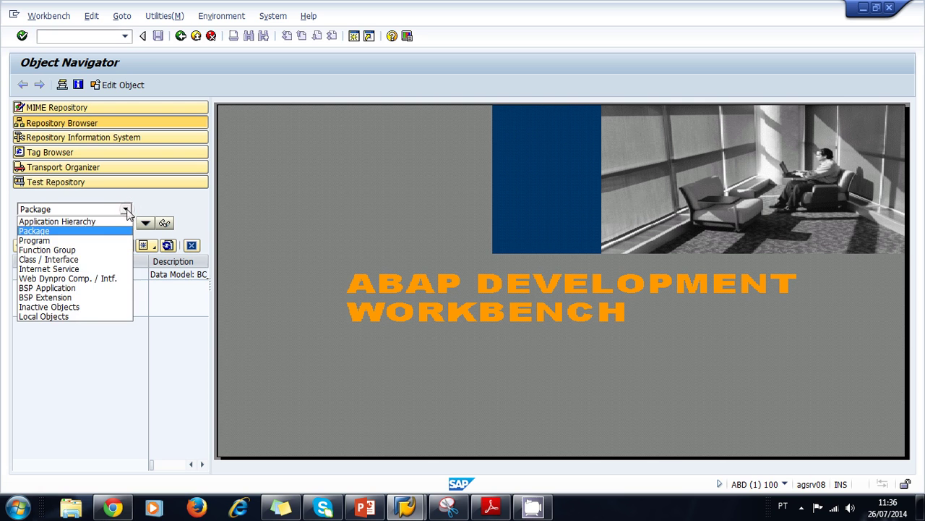
pyautogui.click(57, 231)
pyautogui.moveTo(97, 223); pyautogui.dragTo(32, 221)
pyautogui.write('sflig')
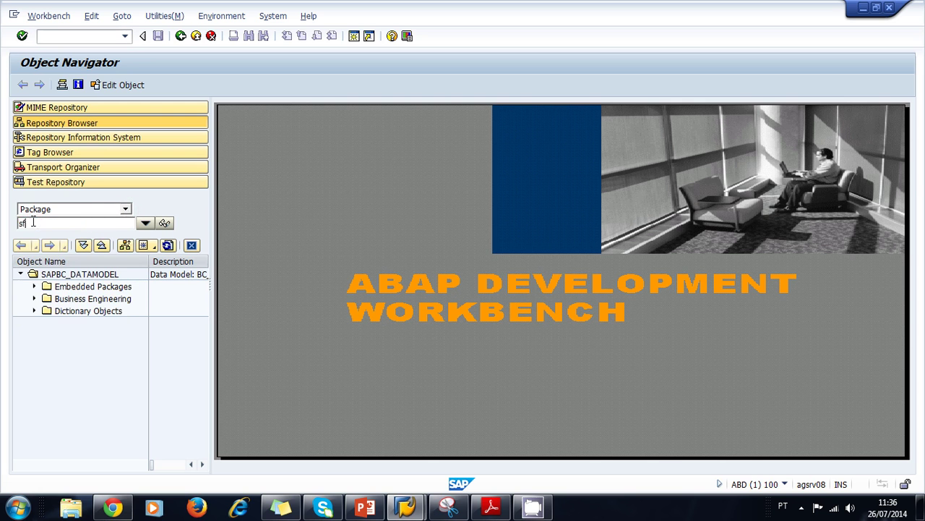
pyautogui.write('ht')
pyautogui.press('Return')
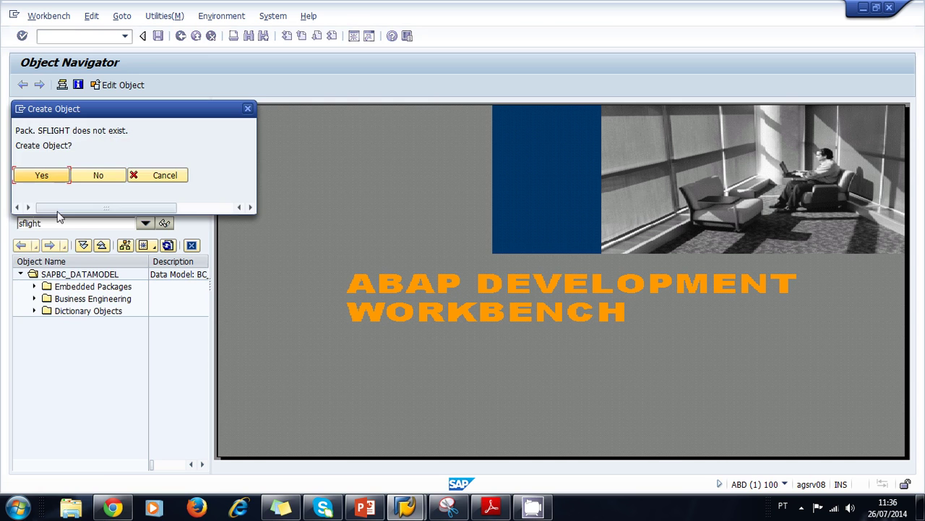
pyautogui.click(169, 176)
# Correct the package name to ZFLIGHT and load that package in the Repository Browser
pyautogui.press('Home')
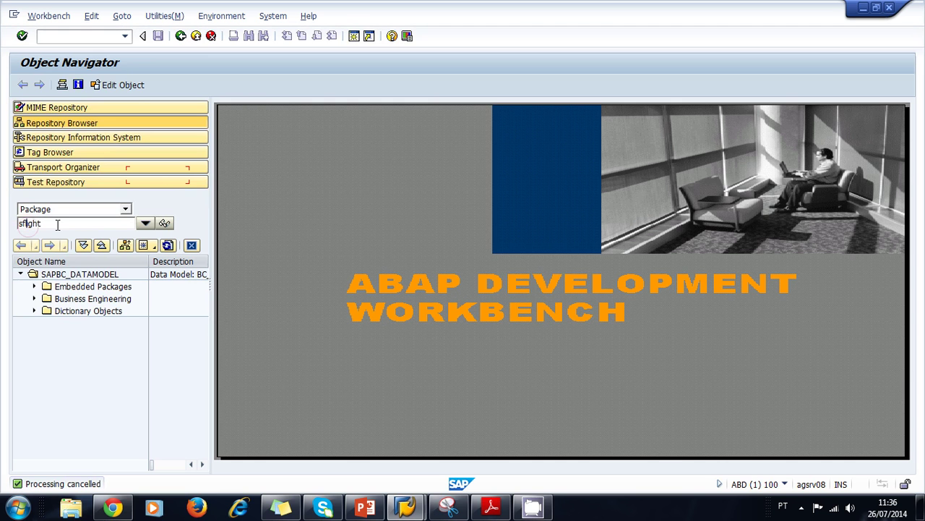
pyautogui.press('Delete')
pyautogui.write('z')
pyautogui.press('Return')
# Display the source code of the program ZFLIGHT_REPORT from the package's programs and review its declarations and authority check
pyautogui.click(34, 298)
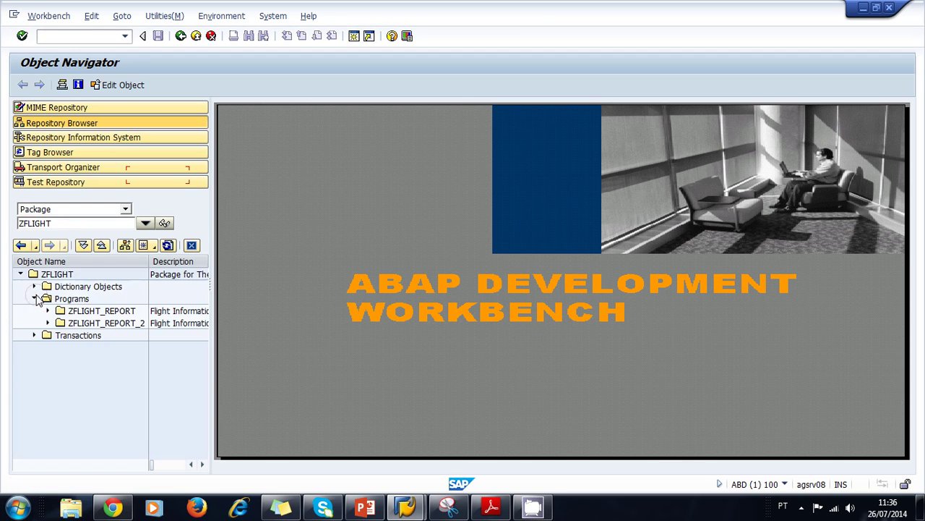
pyautogui.click(112, 315)
pyautogui.doubleClick(112, 318)
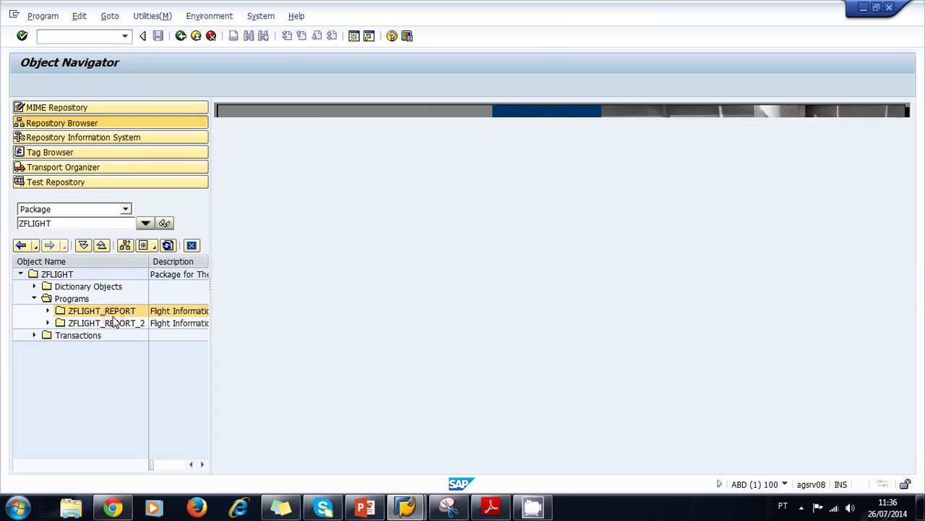
pyautogui.click(456, 331)
pyautogui.scroll(-1, 481, 295)
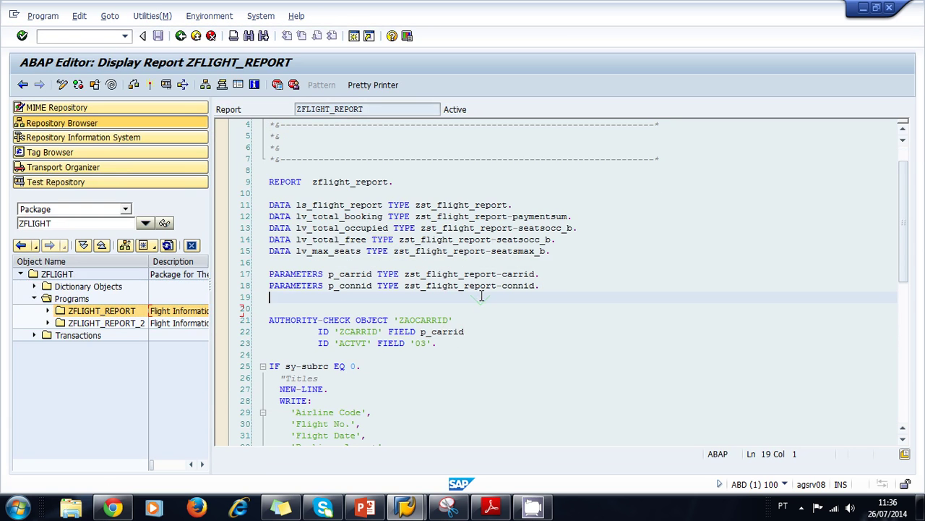
pyautogui.click(439, 343)
pyautogui.scroll(1, 544, 275)
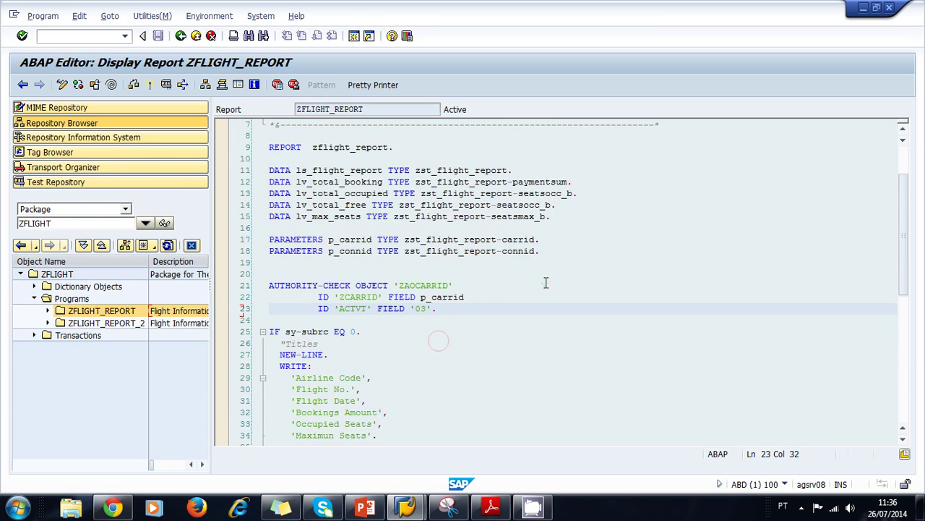
# Open Runtime Analysis for the program ZFLIGHT_REPORT from the package's object tree
pyautogui.rightClick(105, 313)
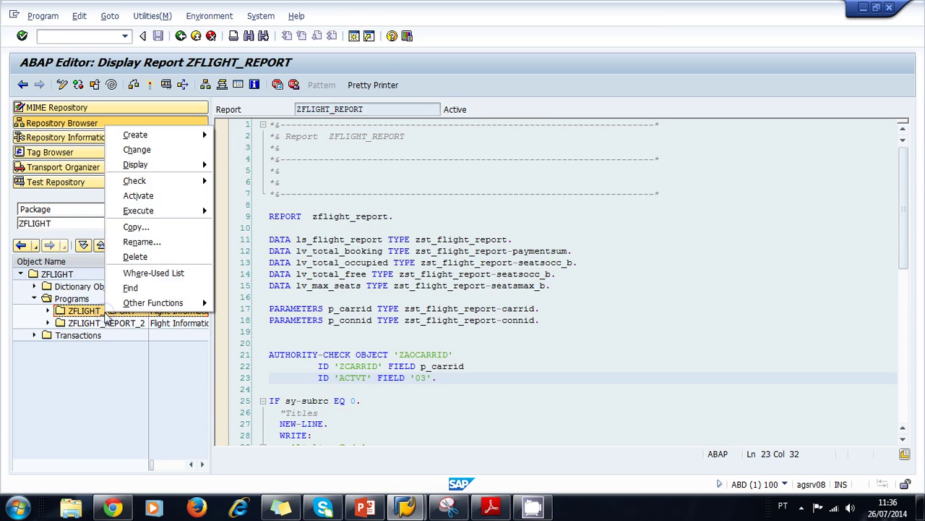
pyautogui.moveTo(182, 211)
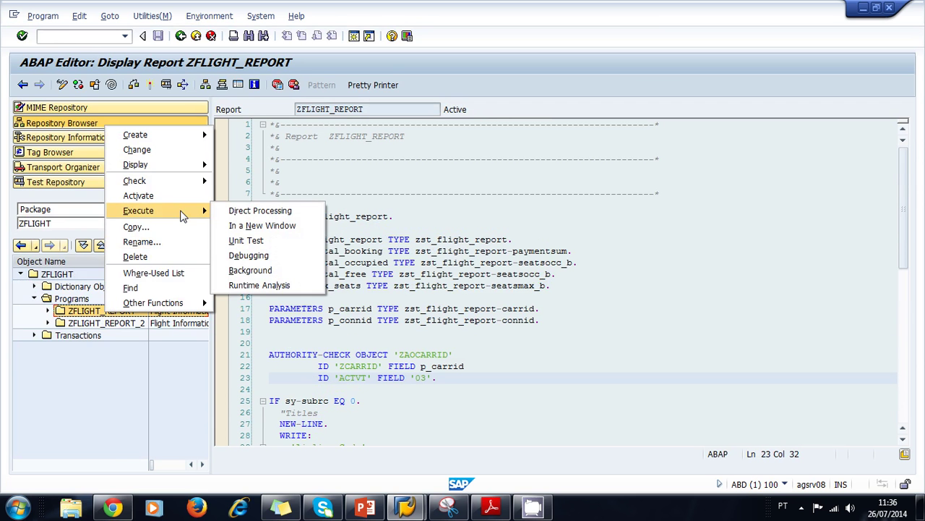
pyautogui.click(302, 287)
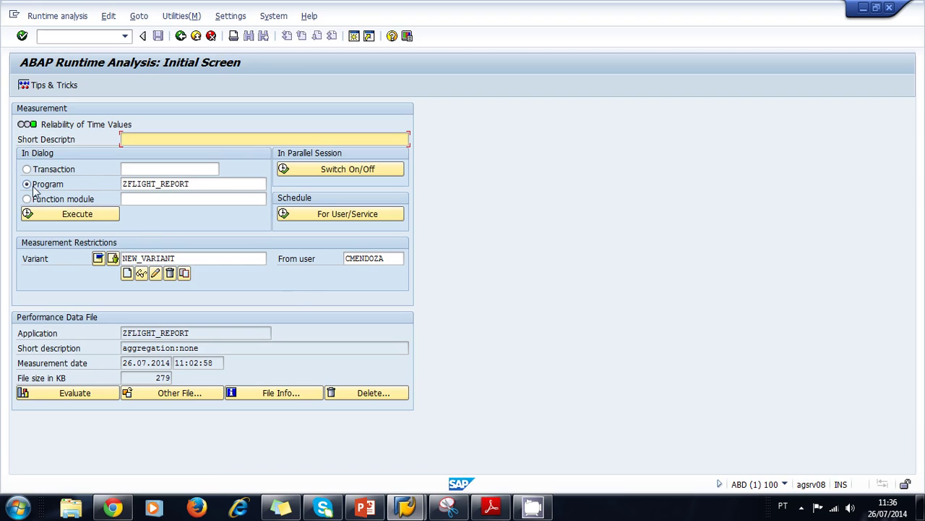
pyautogui.click(195, 186)
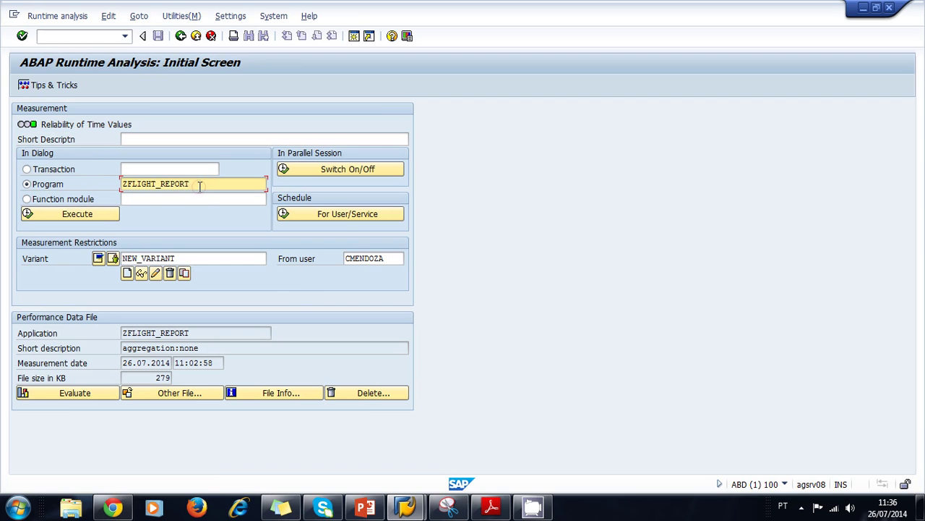
# Create a new measurement variant named FLIGHT_ANALYSIS_VARIANT
pyautogui.doubleClick(186, 258)
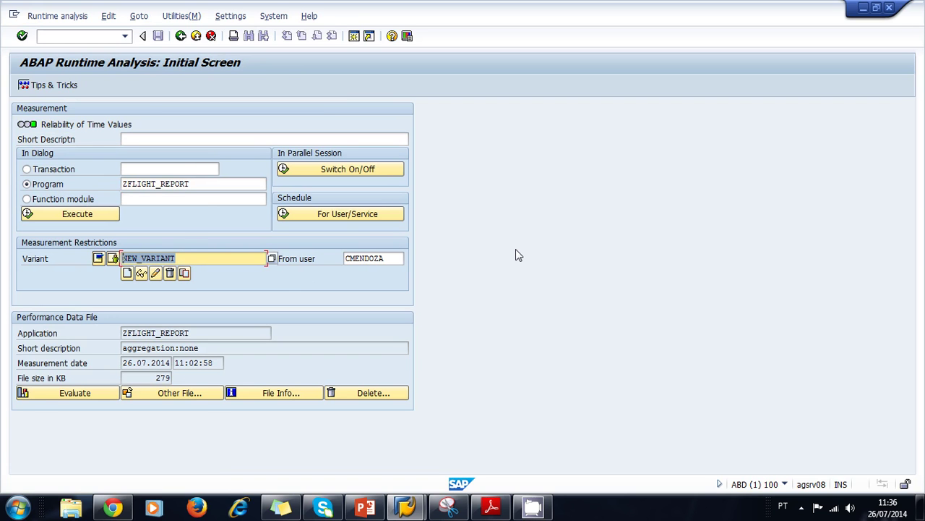
pyautogui.write('flight')
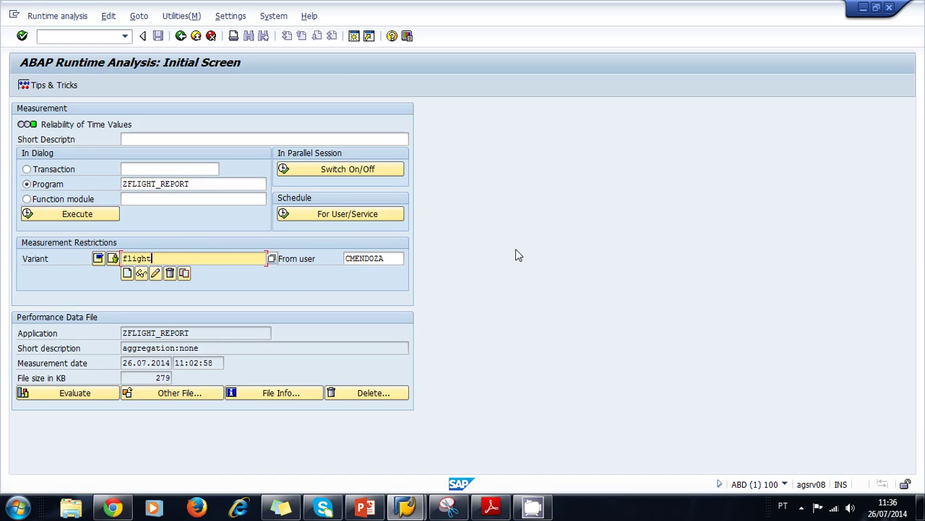
pyautogui.write('_anaylysis_variant')
pyautogui.click(124, 278)
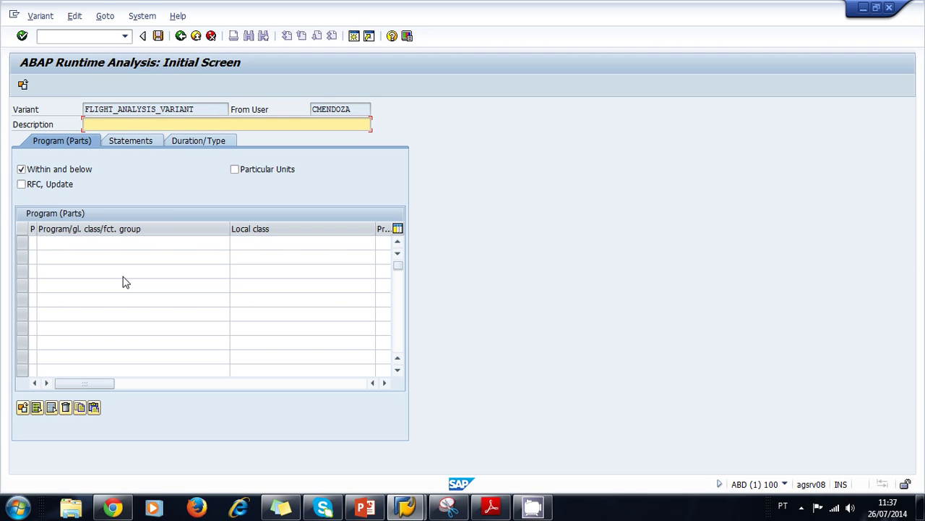
# Give the variant the description "Runtime Analysis Variant for Flight Report"
pyautogui.click(140, 124)
pyautogui.write('Va')
pyautogui.press('BackSpace')
pyautogui.write('Runtime Anal')
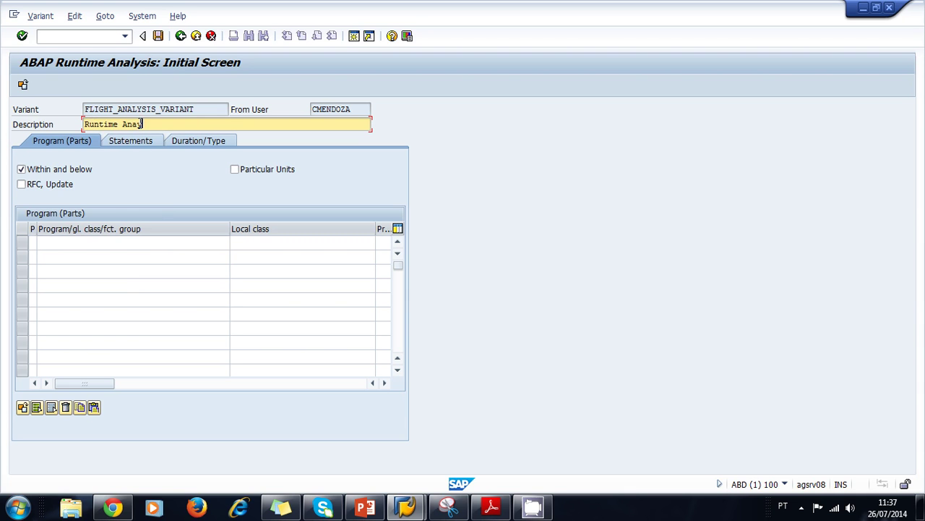
pyautogui.write('lysis Variant ')
pyautogui.write('for Flighr')
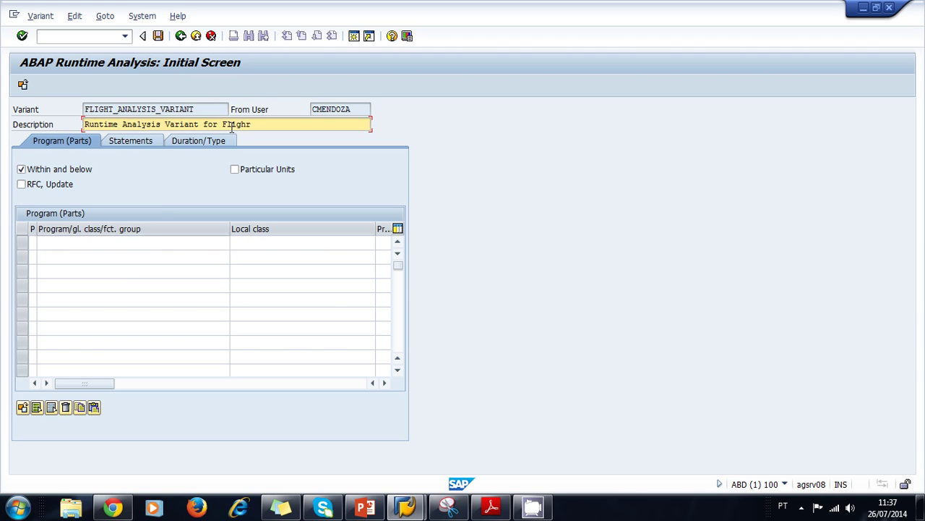
pyautogui.write('Report')
# Check the variant's statement settings, set its aggregation to None, save the variant and return to the initial screen
pyautogui.click(131, 141)
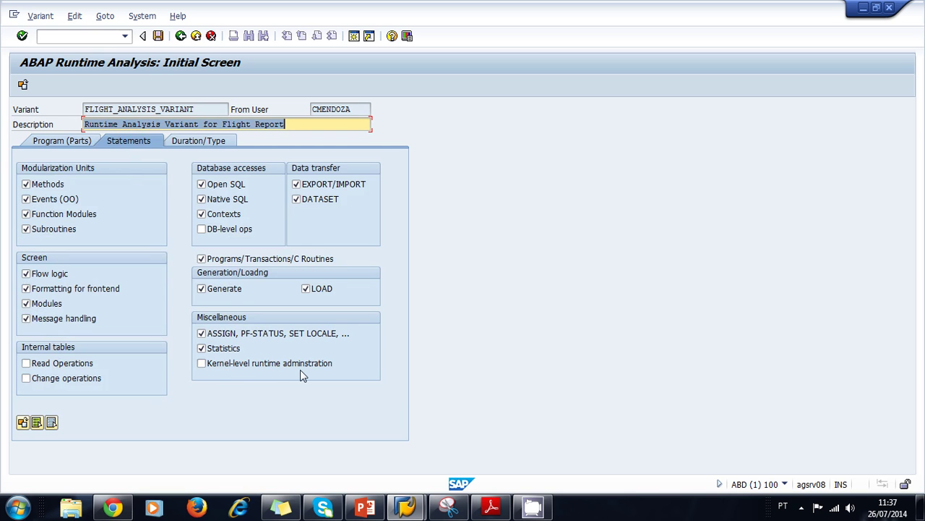
pyautogui.click(202, 141)
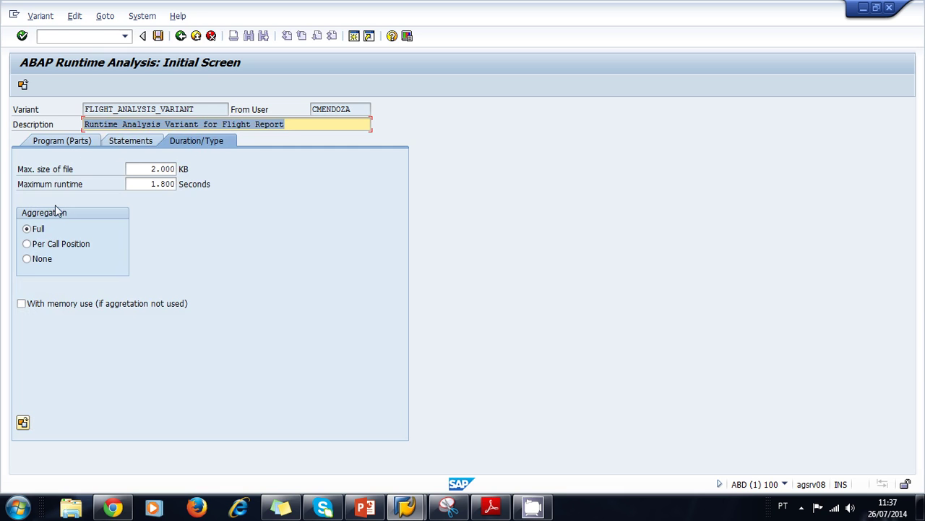
pyautogui.click(27, 259)
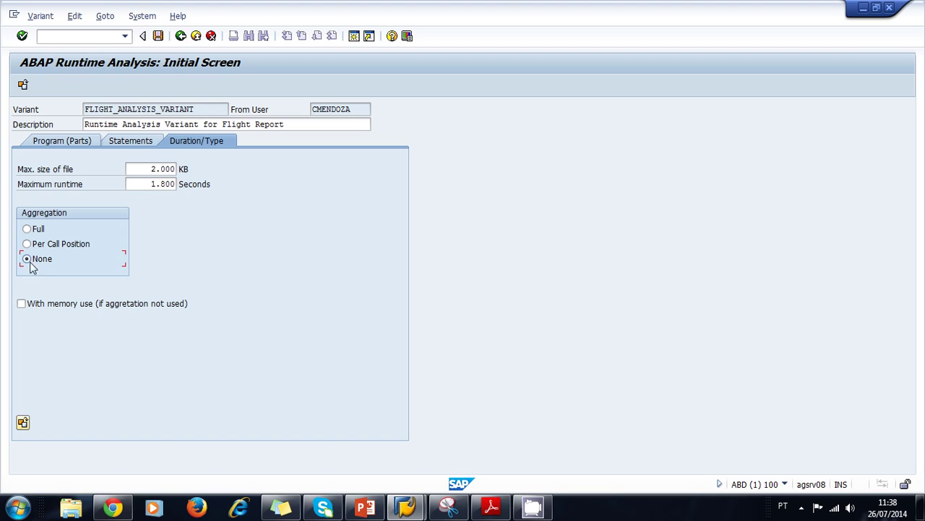
pyautogui.click(160, 36)
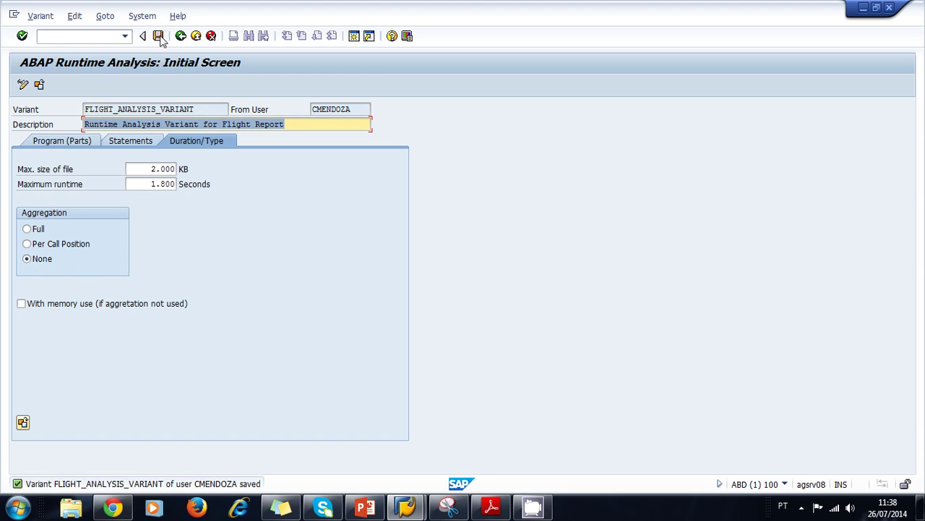
pyautogui.click(180, 36)
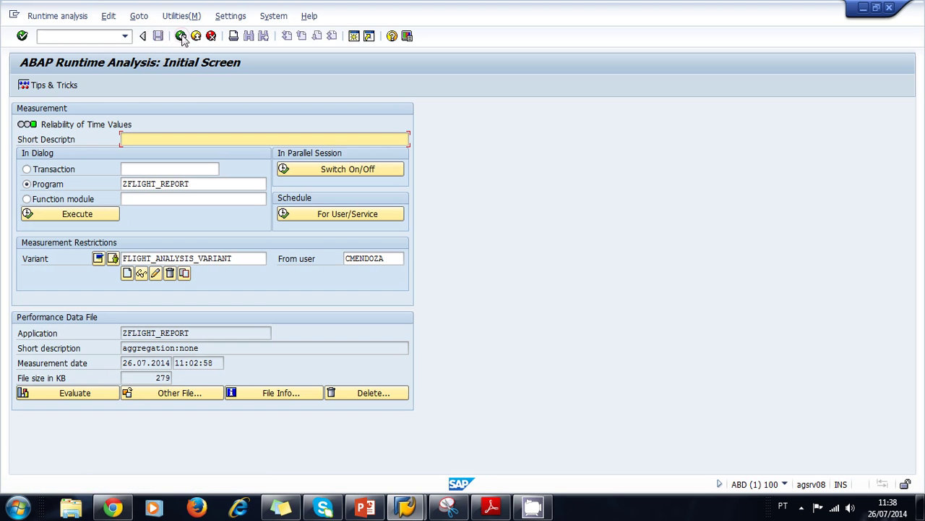
# Execute the measurement of ZFLIGHT_REPORT with FLIGHT_ANALYSIS_VARIANT, running the report for airline code AA and flight number 17
pyautogui.click(233, 258)
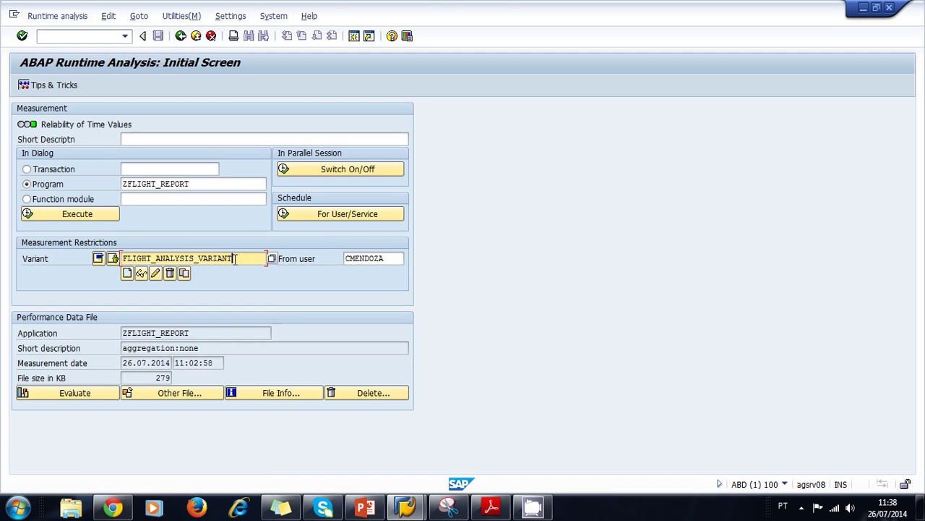
pyautogui.click(108, 214)
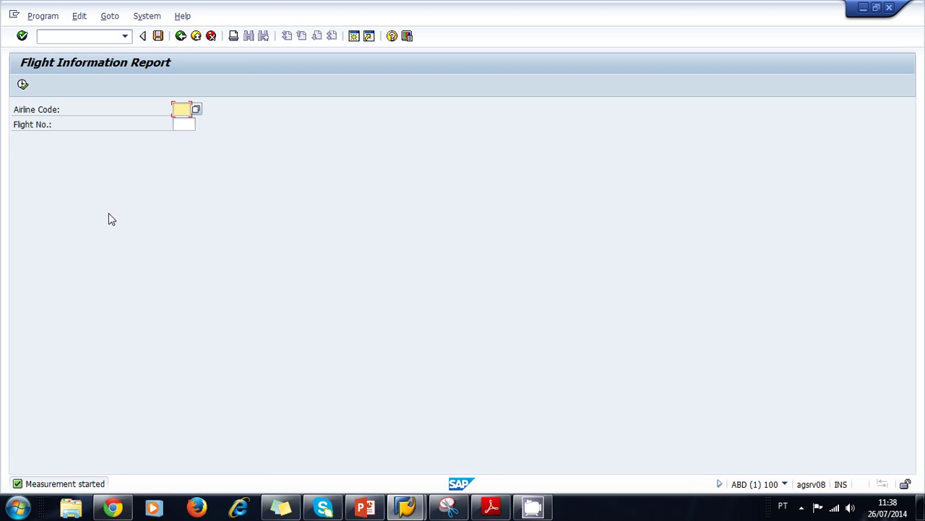
pyautogui.click(195, 110)
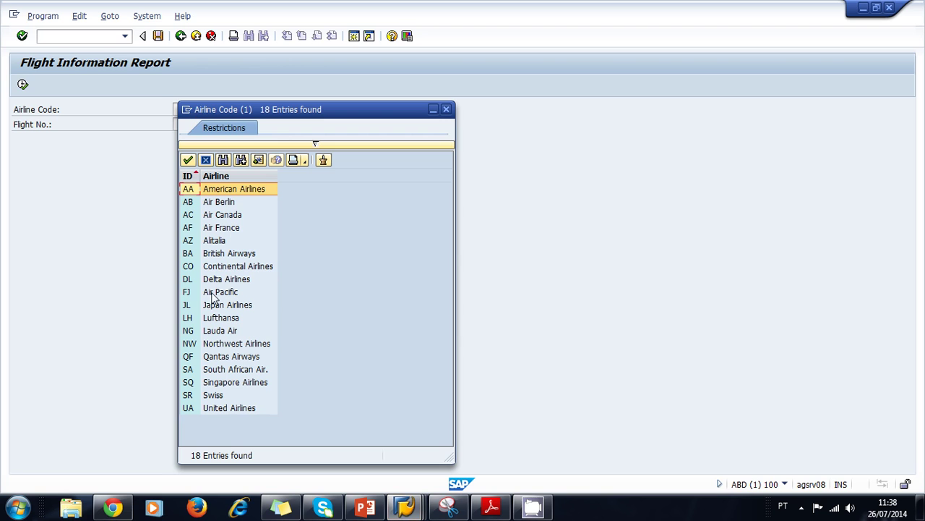
pyautogui.doubleClick(190, 189)
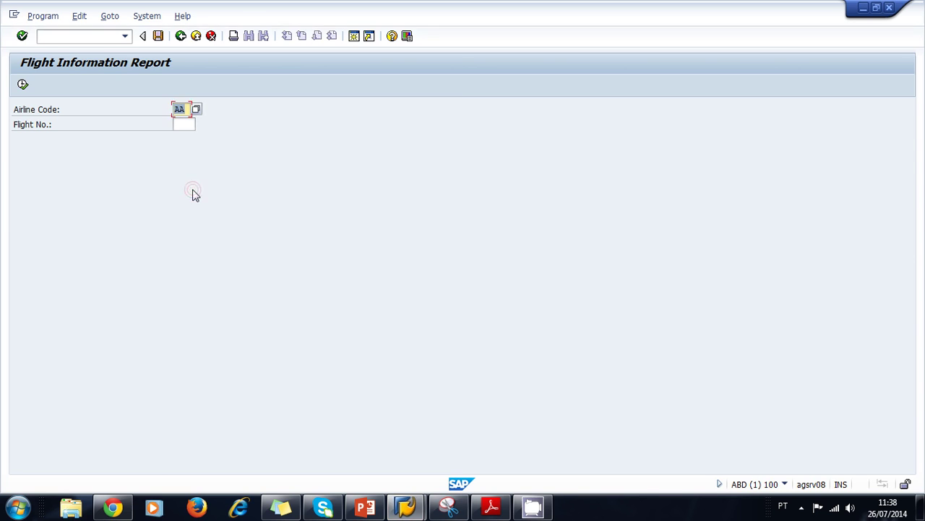
pyautogui.press('Tab')
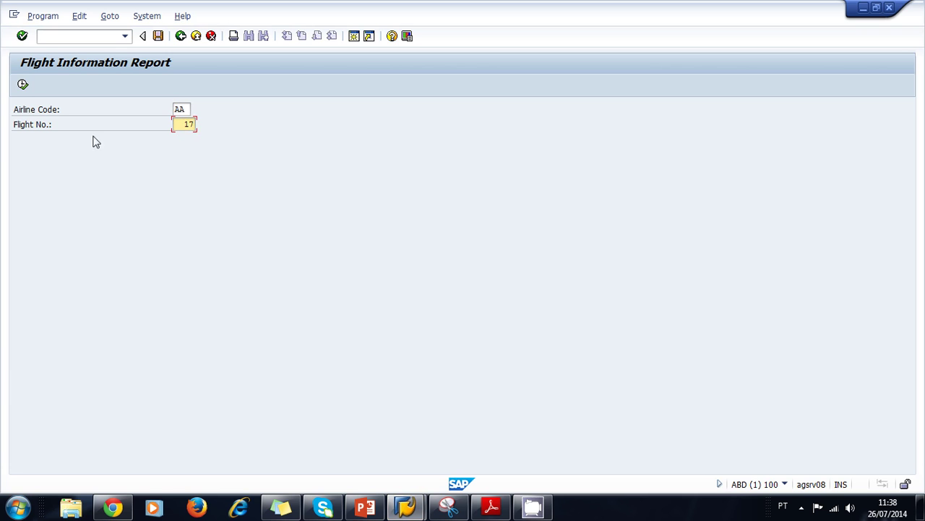
pyautogui.click(23, 85)
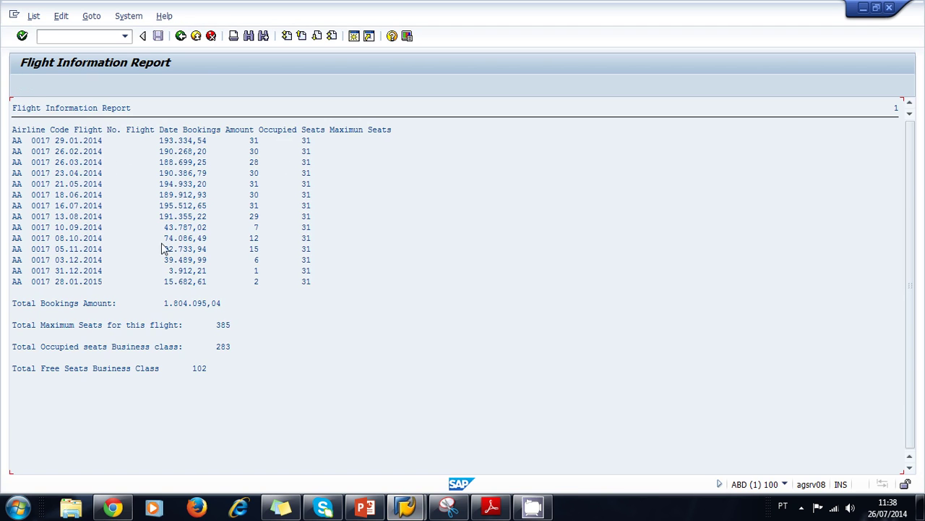
# Exit the flight report to end the measurement and evaluate the performance data file of ZFLIGHT_REPORT
pyautogui.click(180, 36)
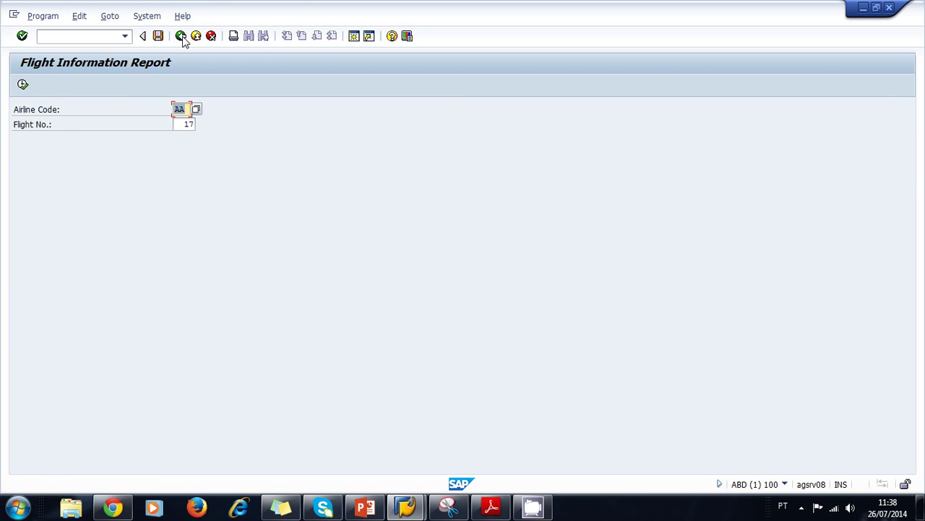
pyautogui.click(181, 36)
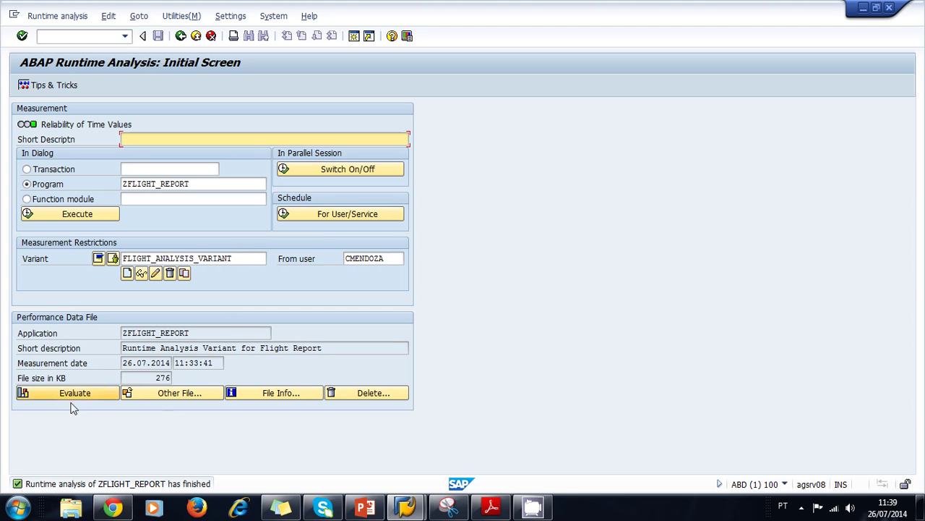
pyautogui.click(94, 398)
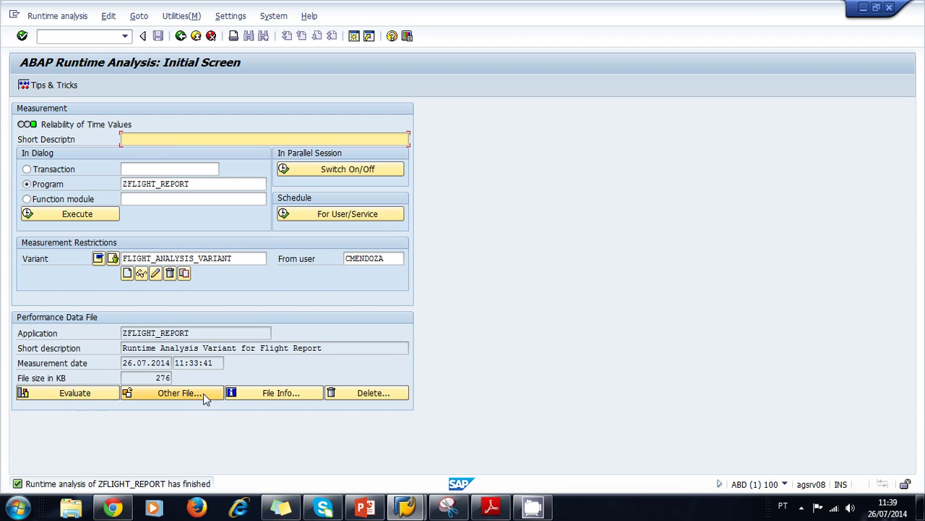
pyautogui.click(99, 393)
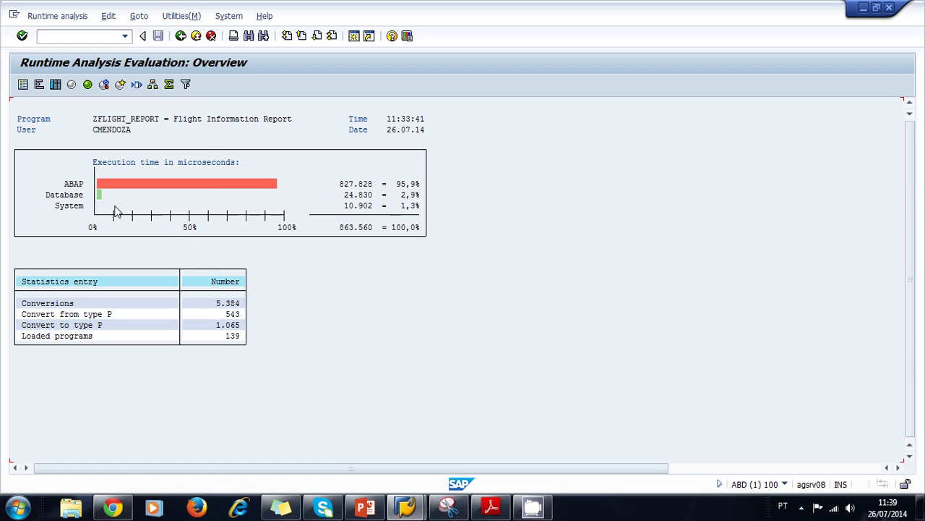
# Switch to PowerPoint, review slide 8 on the ABAP, Database and System areas of the measurement results, and return to the runtime analysis evaluation
pyautogui.click(370, 509)
pyautogui.click(61, 264)
pyautogui.click(76, 373)
pyautogui.scroll(-2, 80, 351)
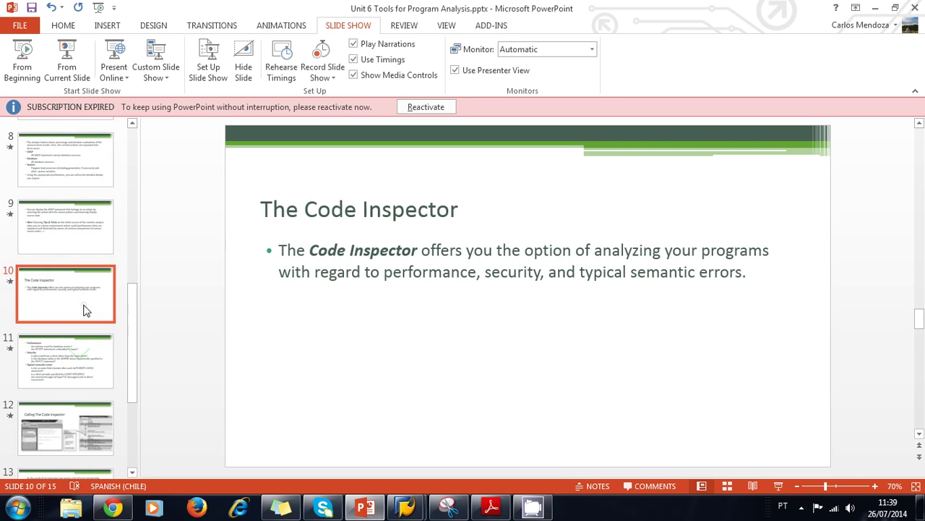
pyautogui.click(84, 215)
pyautogui.scroll(4, 82, 213)
pyautogui.click(61, 287)
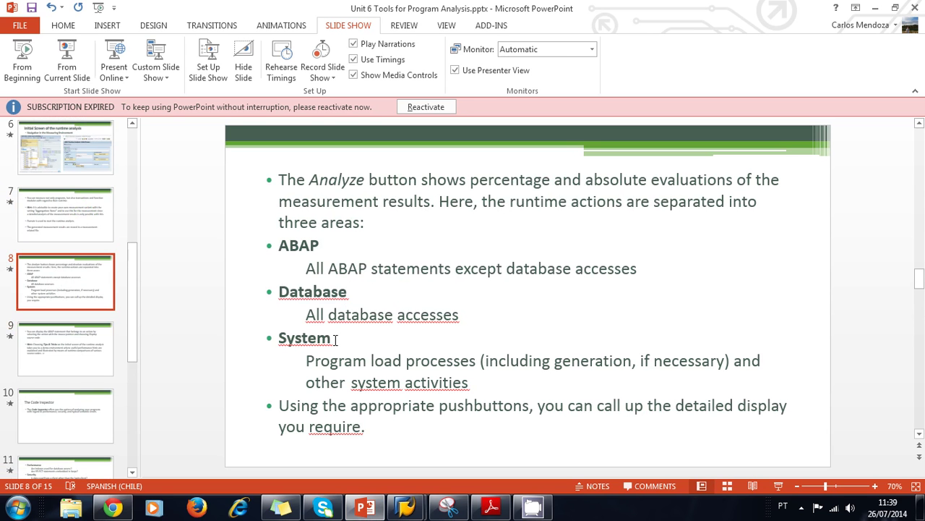
pyautogui.click(875, 13)
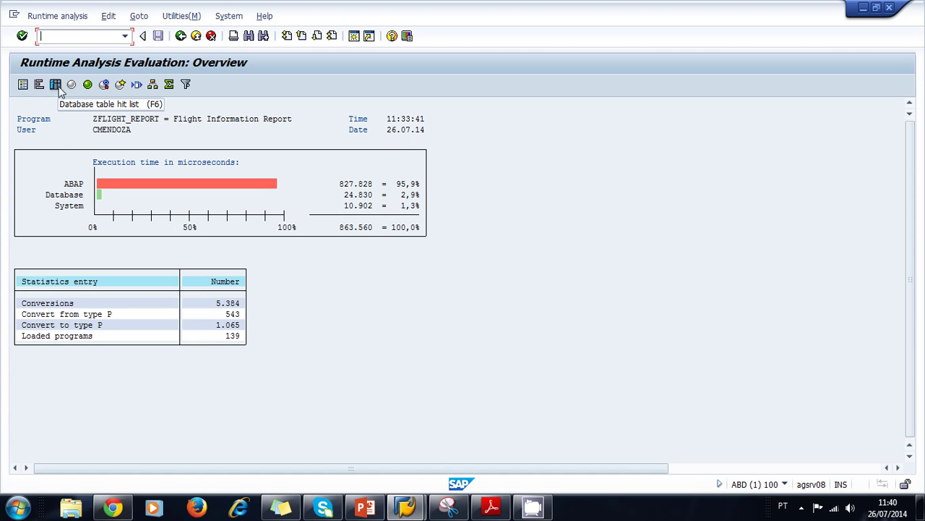
# Examine the hit list and the call hierarchy of function TABCONTROL_DESTROY, and return to the evaluation overview
pyautogui.click(22, 85)
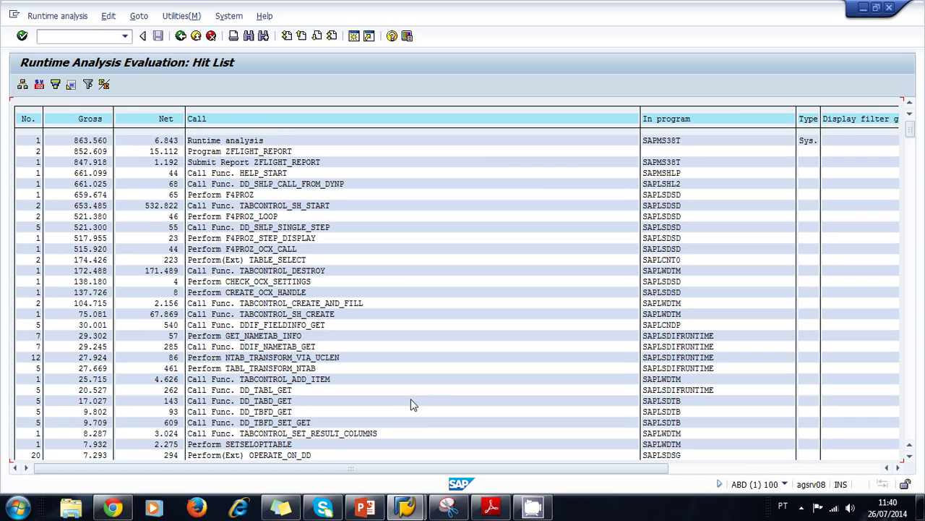
pyautogui.moveTo(533, 468); pyautogui.dragTo(664, 468)
pyautogui.moveTo(535, 468); pyautogui.dragTo(310, 468)
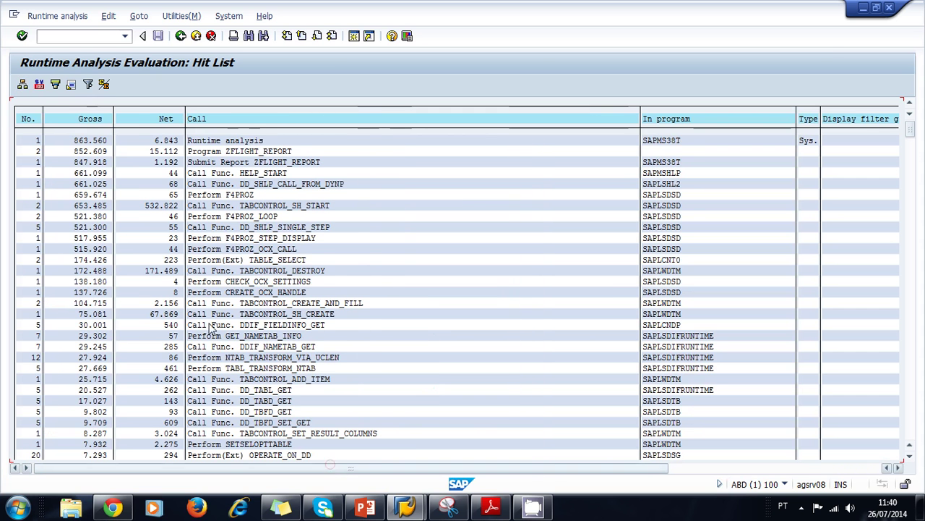
pyautogui.click(23, 85)
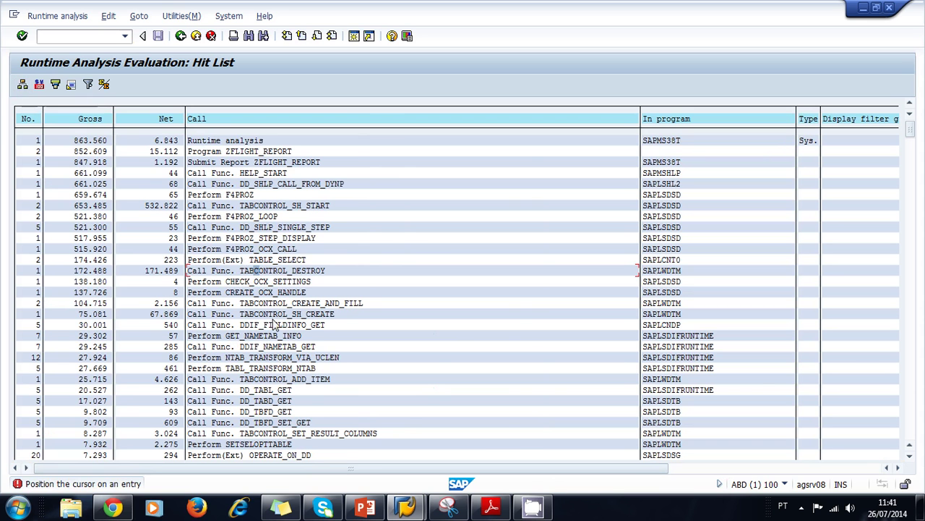
pyautogui.click(22, 85)
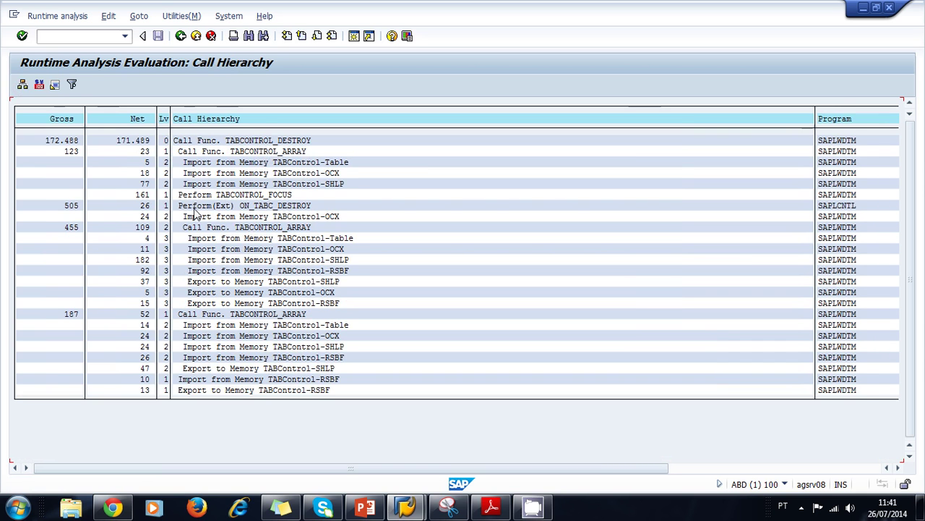
pyautogui.click(181, 36)
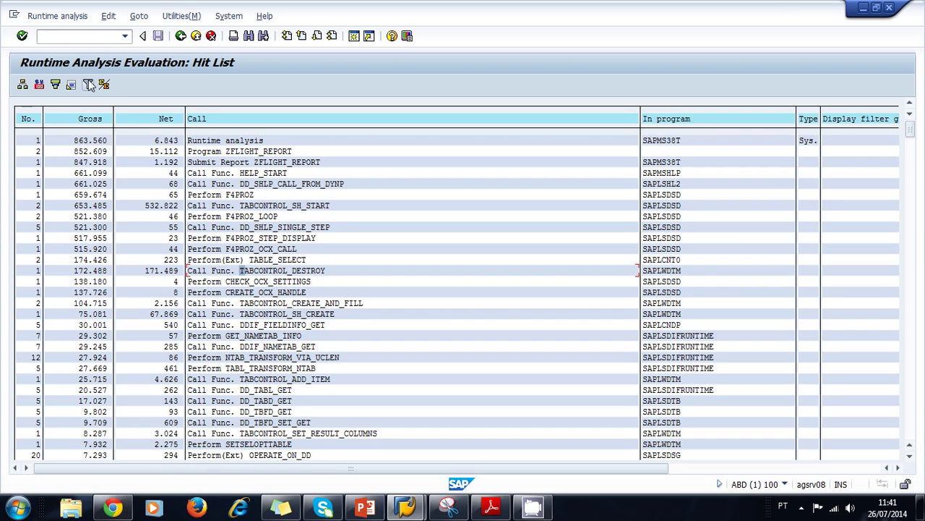
pyautogui.click(180, 36)
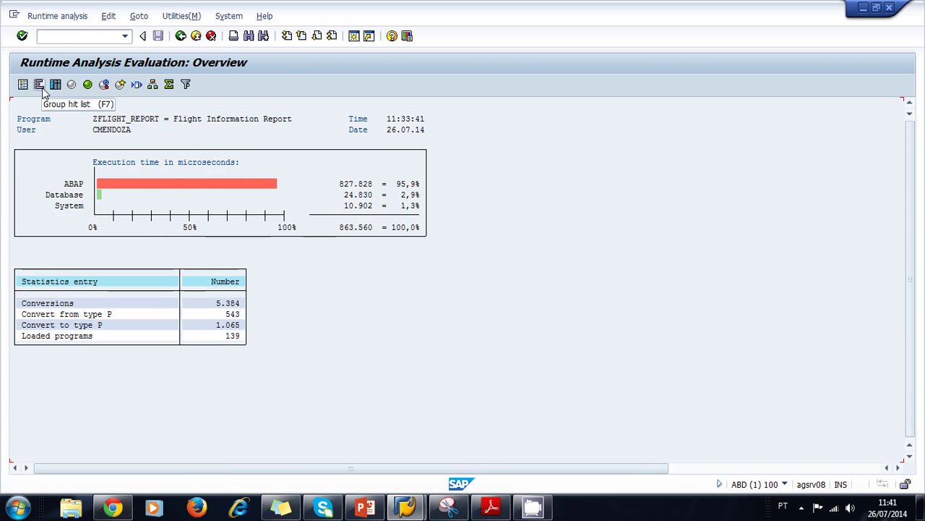
# Examine the group hit list and the call hierarchy of a TABCONTROL_SH_START call, and return to the evaluation overview
pyautogui.click(39, 84)
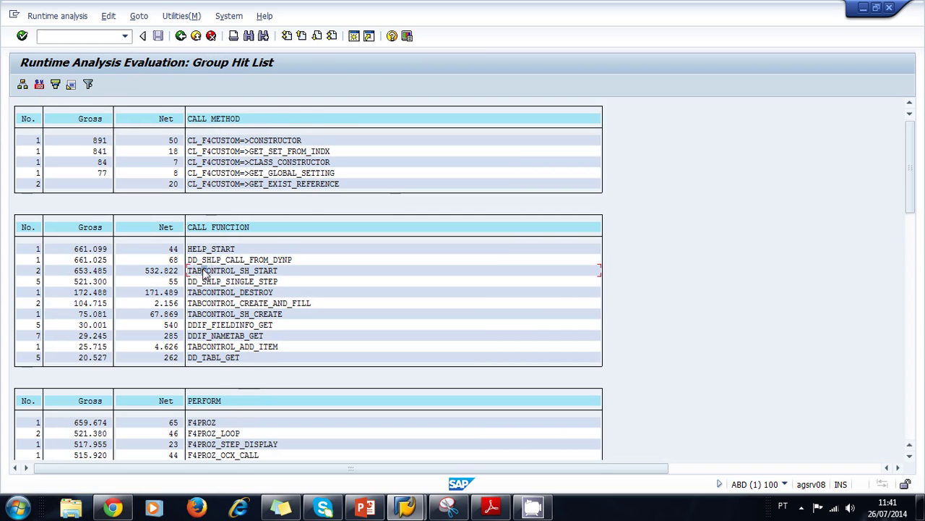
pyautogui.click(23, 84)
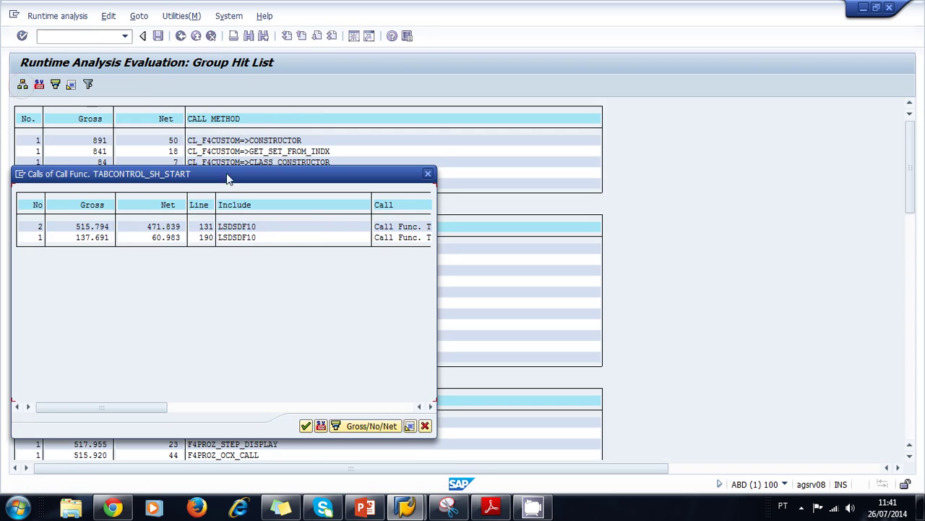
pyautogui.click(306, 425)
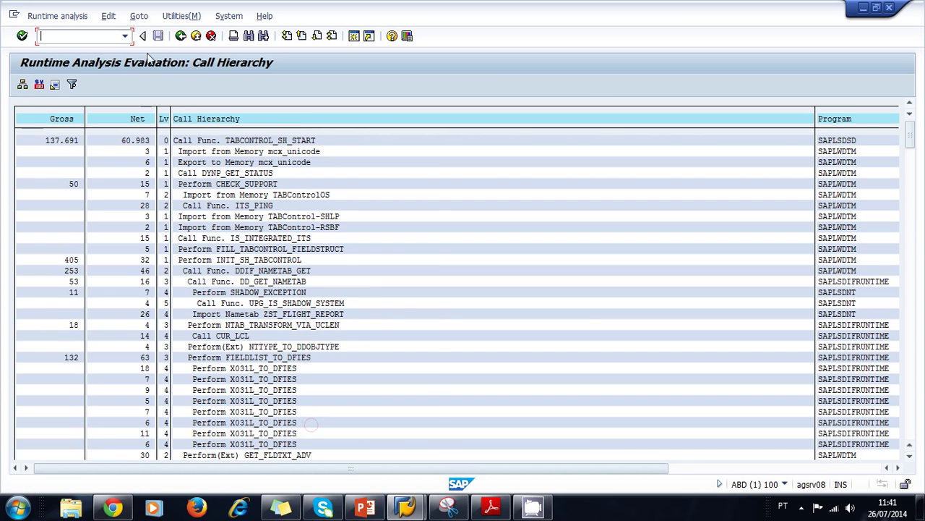
pyautogui.click(182, 36)
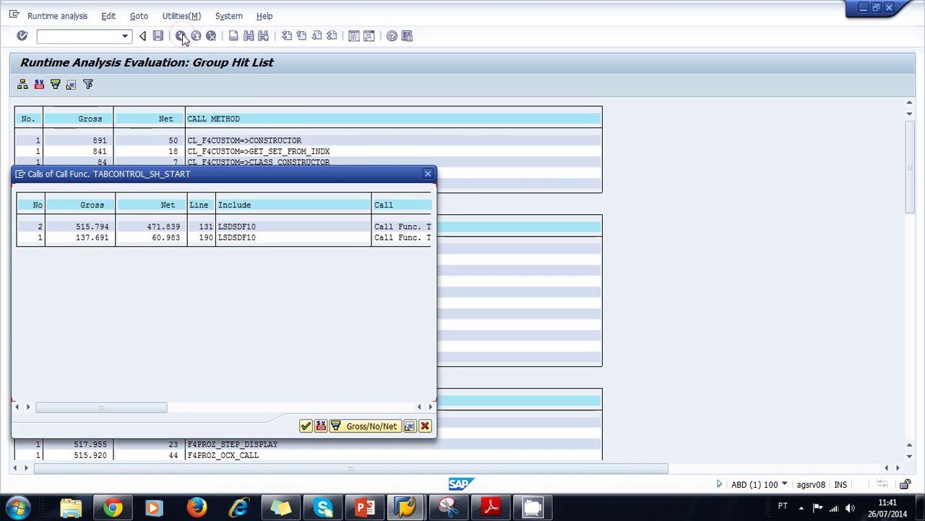
pyautogui.click(181, 36)
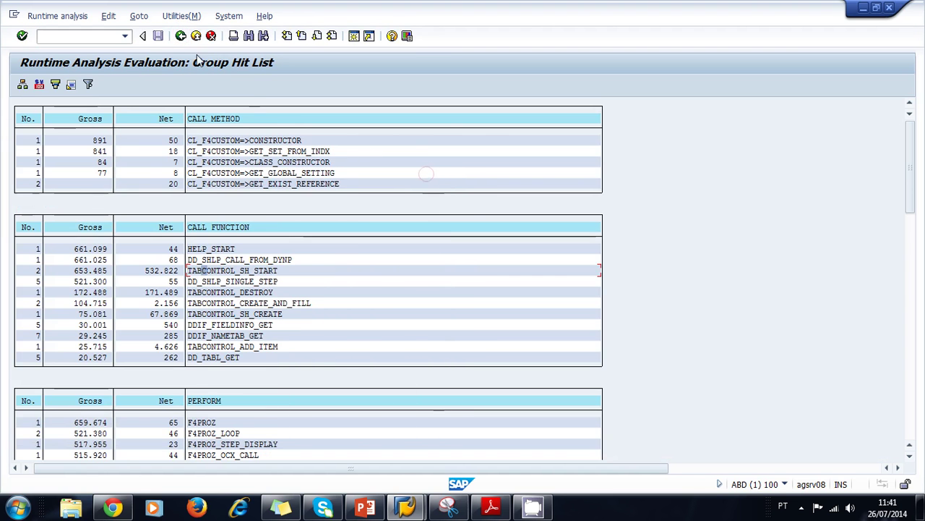
pyautogui.click(181, 36)
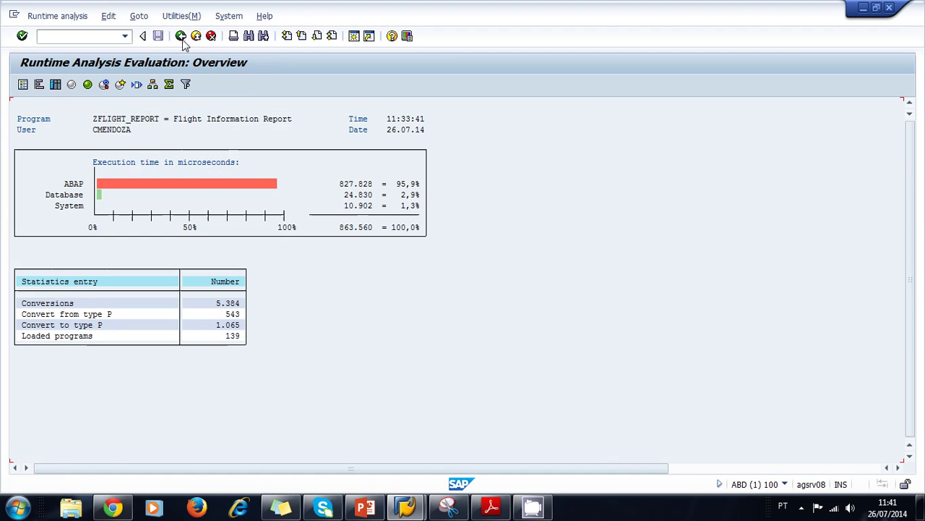
# Review the database table hit list, exclude Database interface (Open SQL) in the display filter and request the list again
pyautogui.click(55, 85)
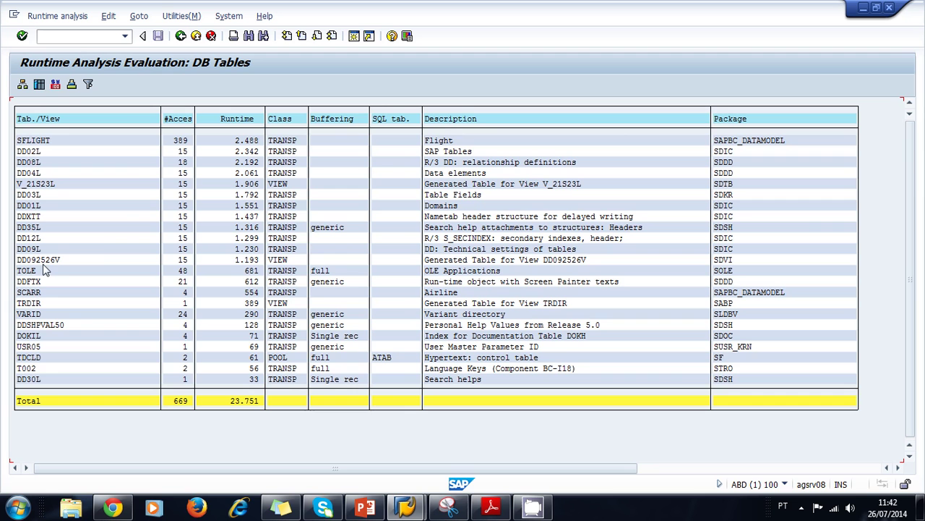
pyautogui.click(179, 38)
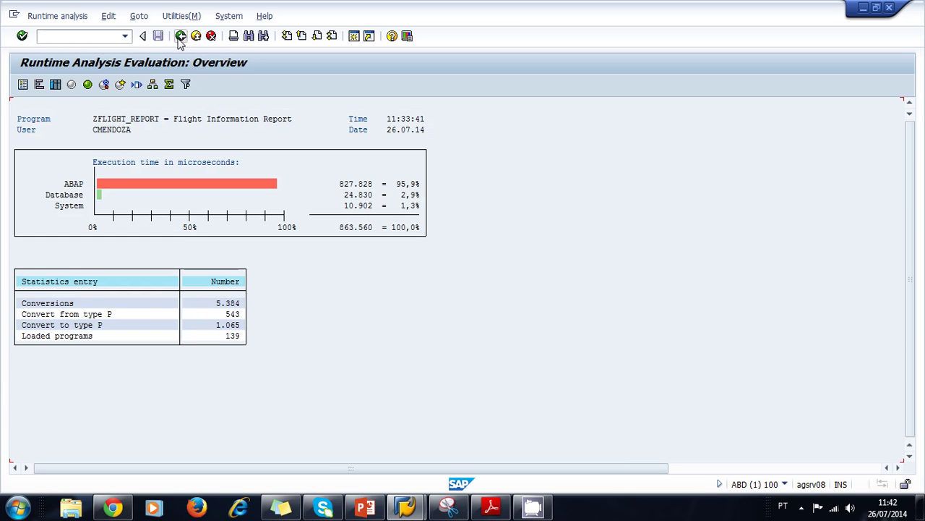
pyautogui.click(186, 84)
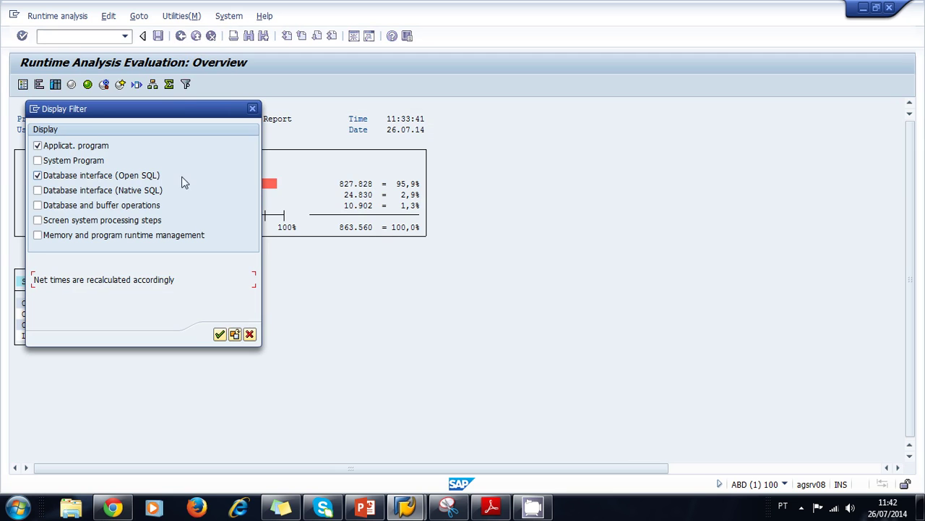
pyautogui.click(37, 176)
pyautogui.click(220, 333)
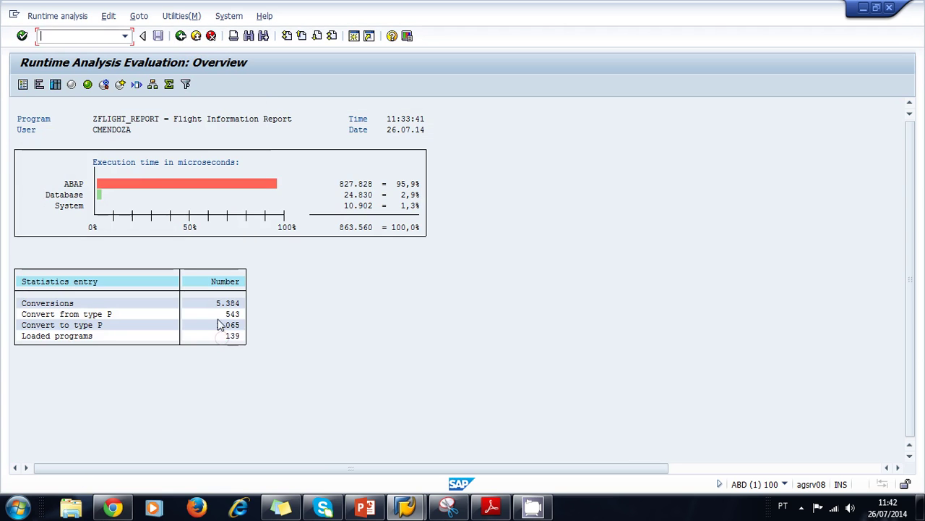
pyautogui.click(58, 86)
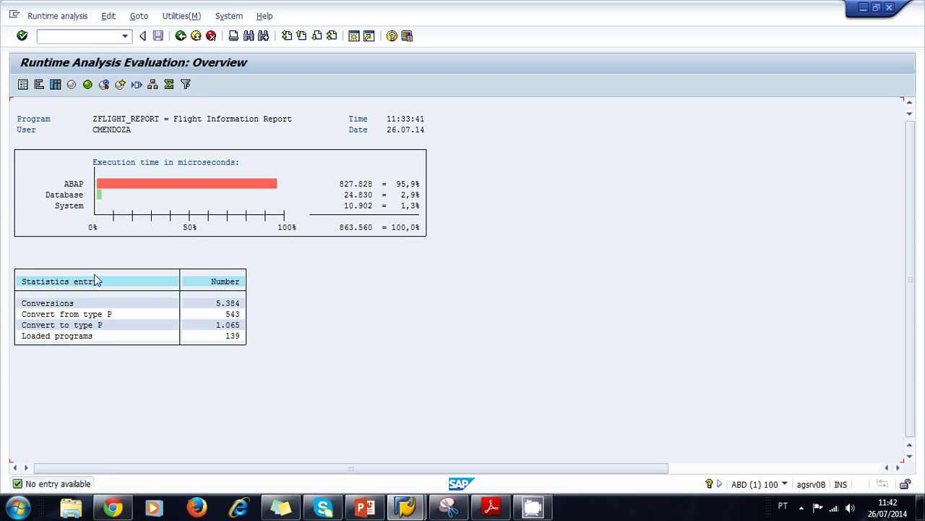
# Extend the display filter to include system programs, Open and Native SQL, database and buffer operations, screen processing steps, and memory and program runtime management
pyautogui.click(186, 85)
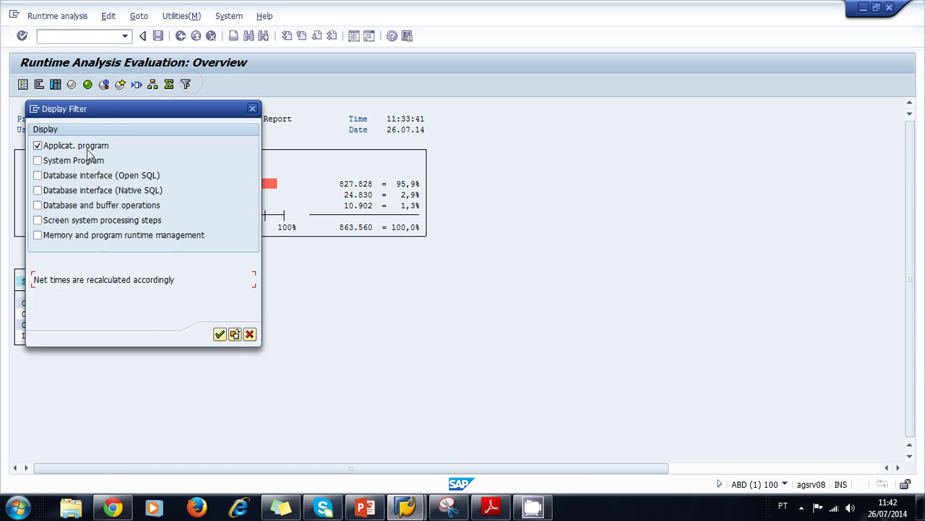
pyautogui.click(41, 176)
pyautogui.moveTo(109, 109); pyautogui.dragTo(193, 150)
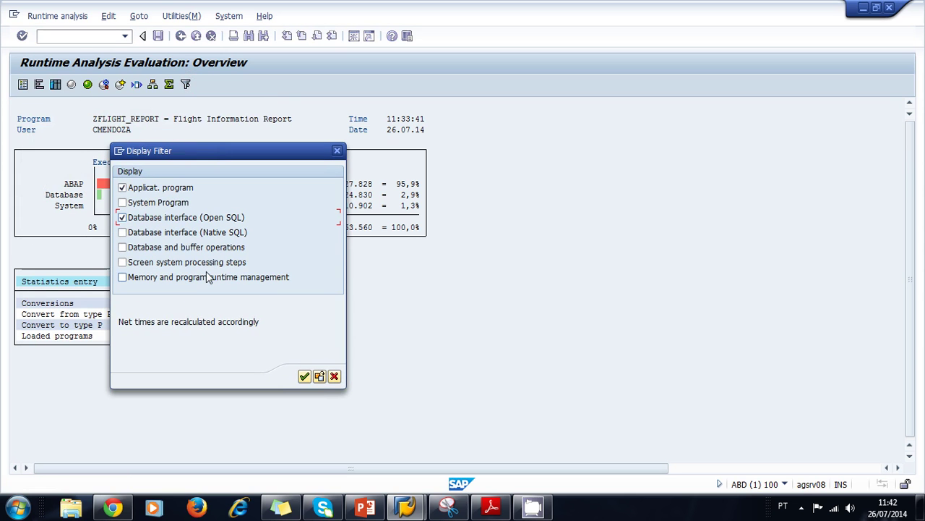
pyautogui.click(122, 232)
pyautogui.click(122, 202)
pyautogui.click(122, 247)
pyautogui.click(122, 261)
pyautogui.click(122, 277)
pyautogui.click(305, 376)
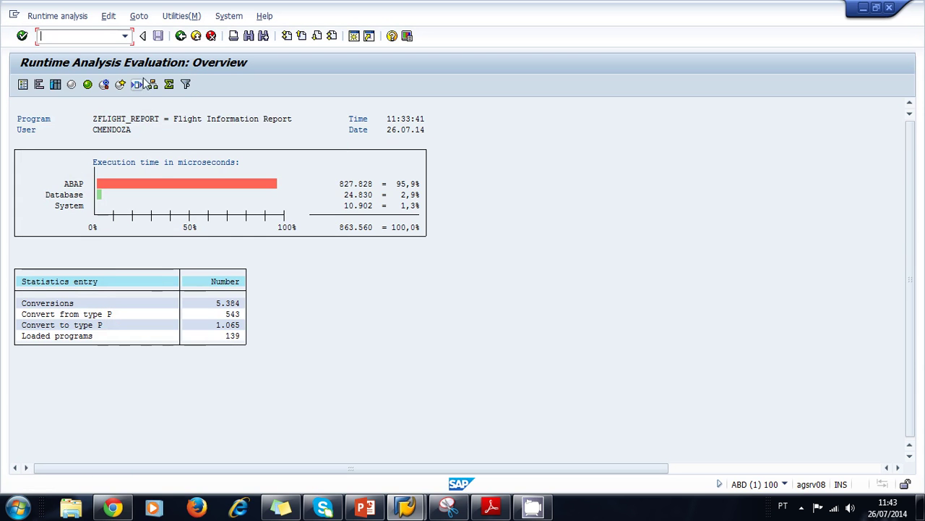
# Review the method hit list and the internal table hit list, returning to the evaluation overview
pyautogui.click(103, 85)
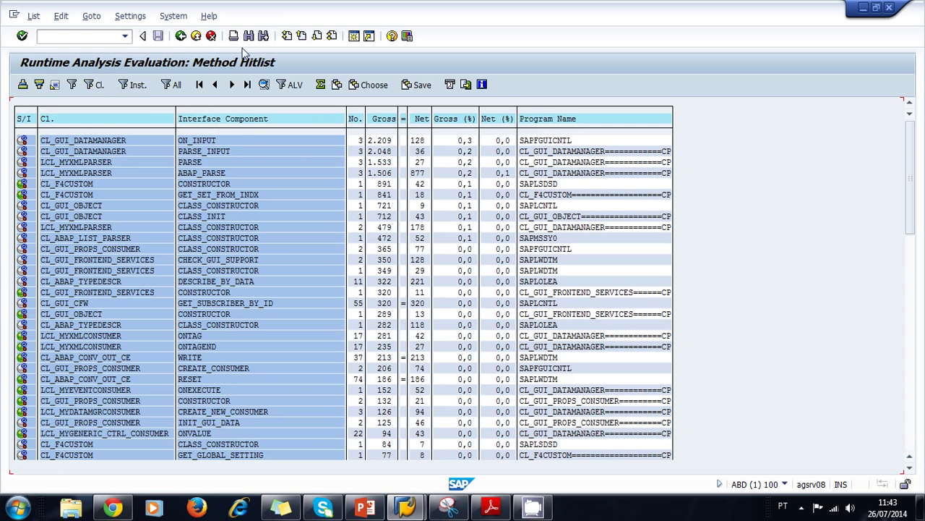
pyautogui.click(181, 36)
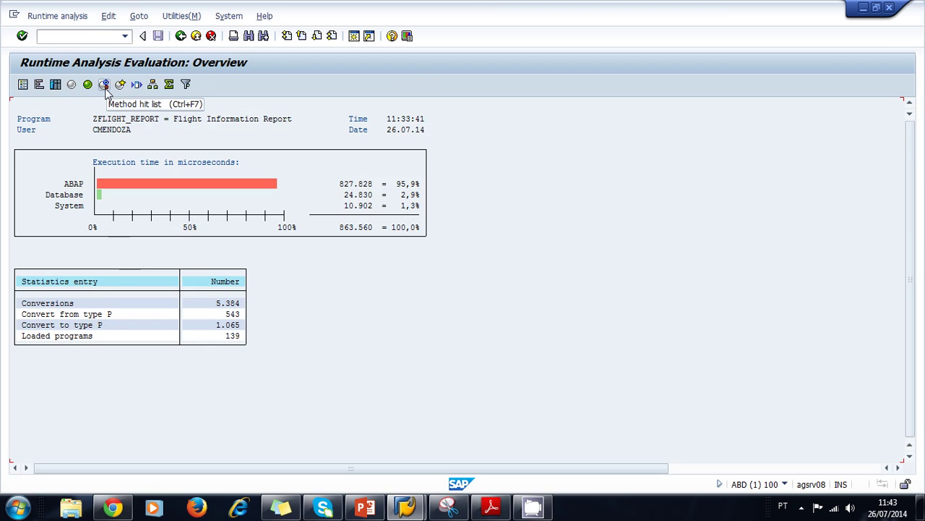
pyautogui.click(136, 85)
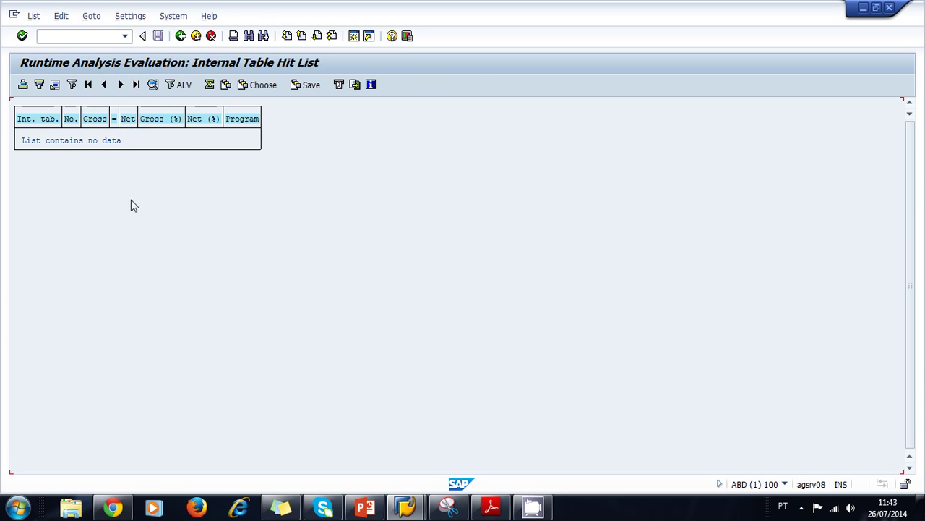
pyautogui.click(181, 36)
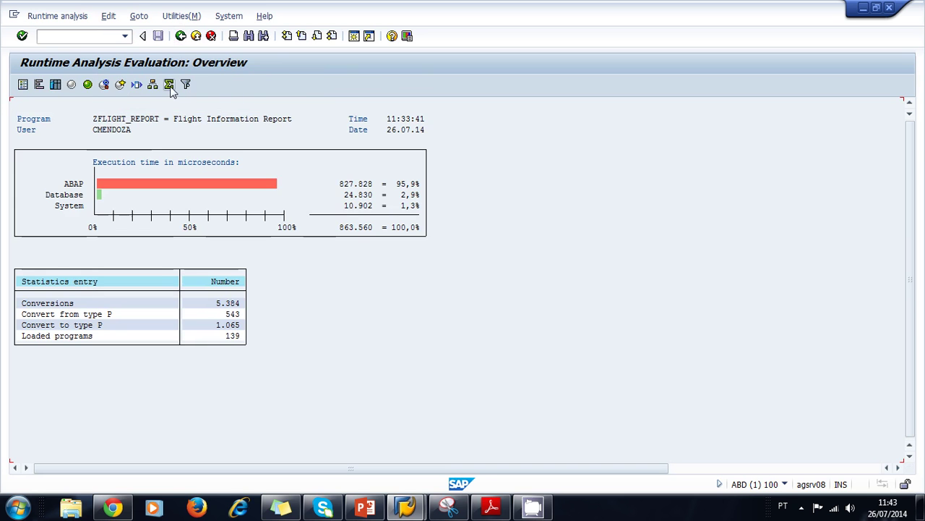
# Review the statistics of the application and system programs and return to the evaluation overview
pyautogui.click(170, 85)
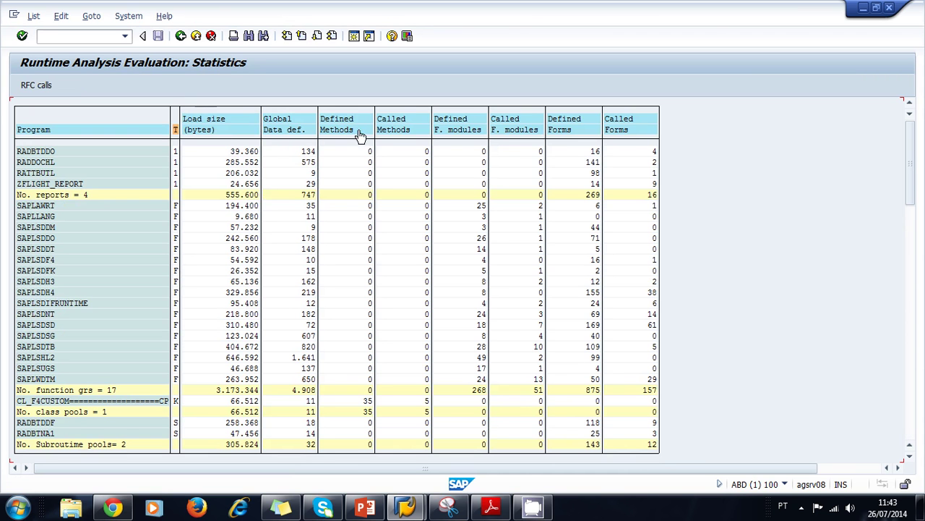
pyautogui.moveTo(904, 145); pyautogui.dragTo(904, 228)
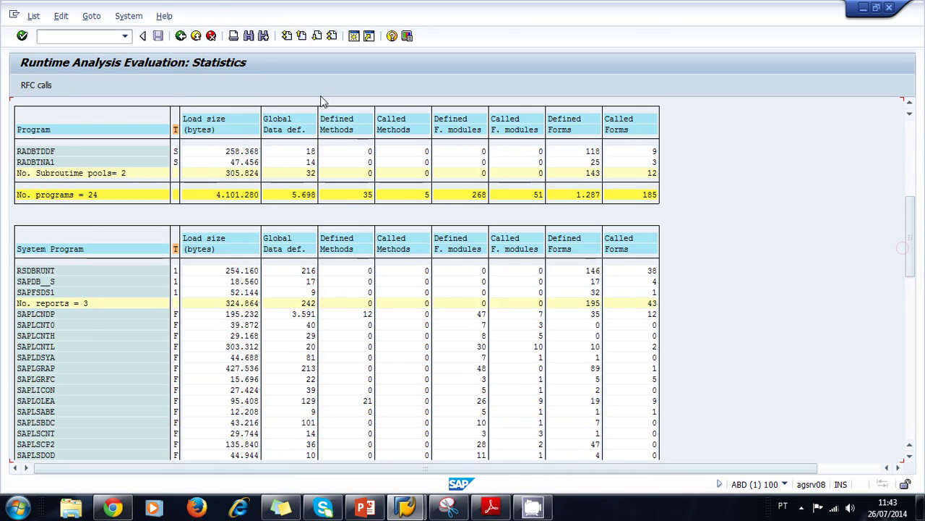
pyautogui.click(180, 35)
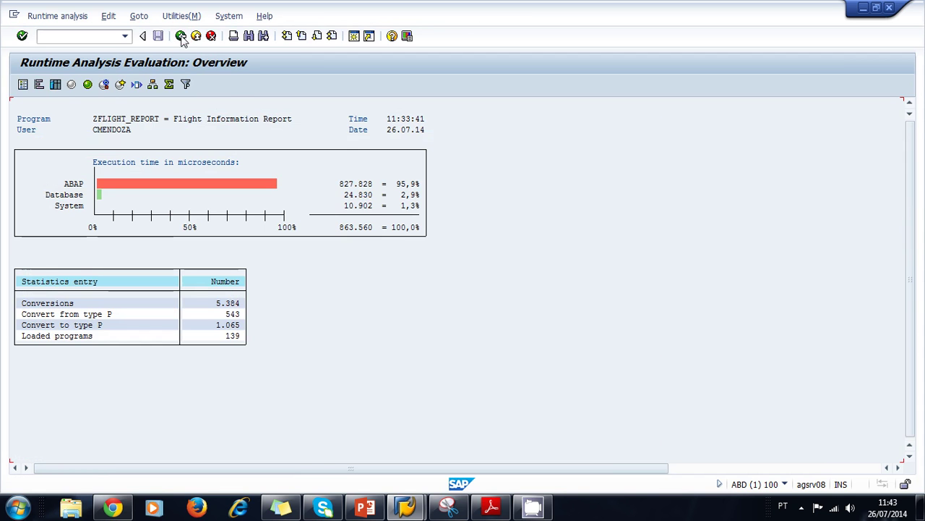
pyautogui.click(169, 84)
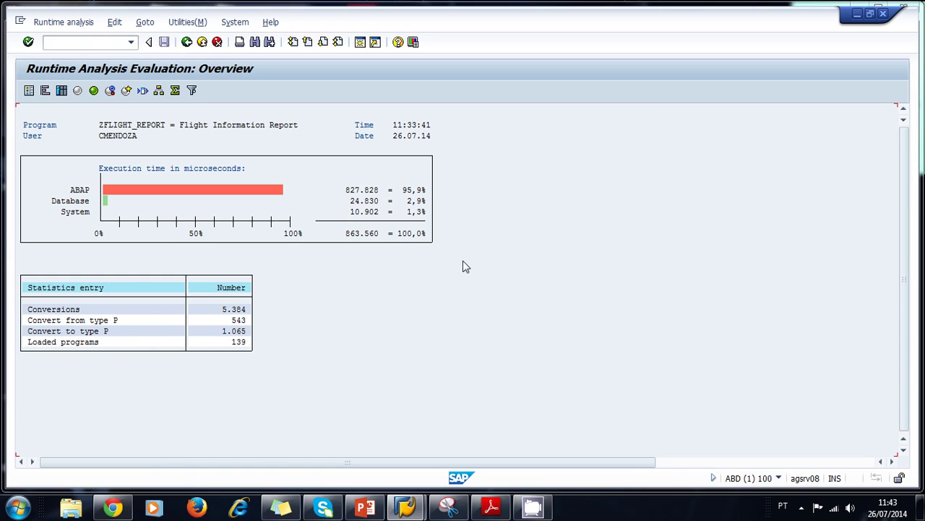
# Return to the runtime analysis initial screen and inspect the selection options for other measurement data files, closing them without choosing a file
pyautogui.click(187, 23)
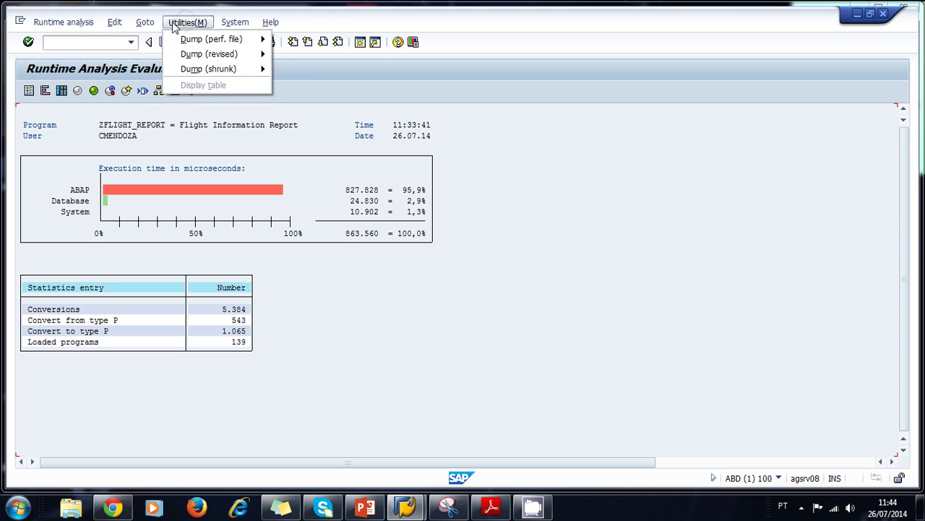
pyautogui.click(388, 331)
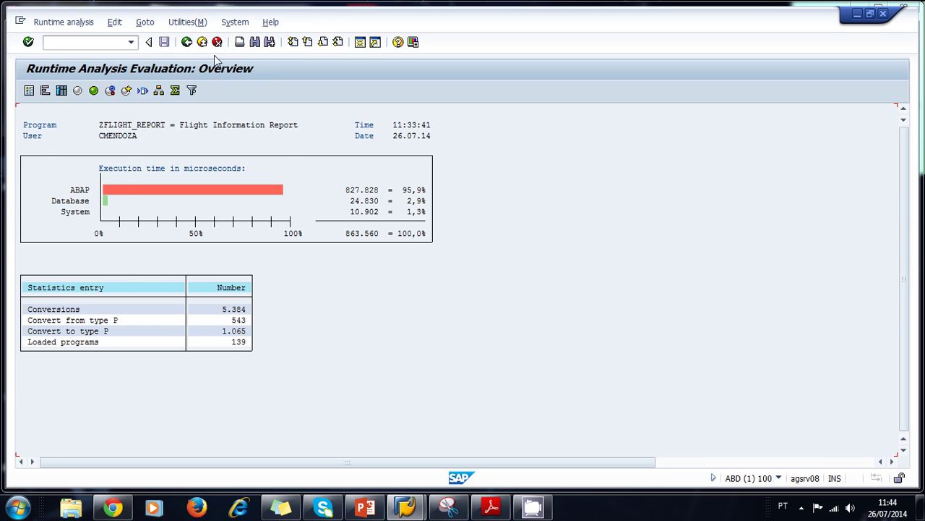
pyautogui.click(187, 42)
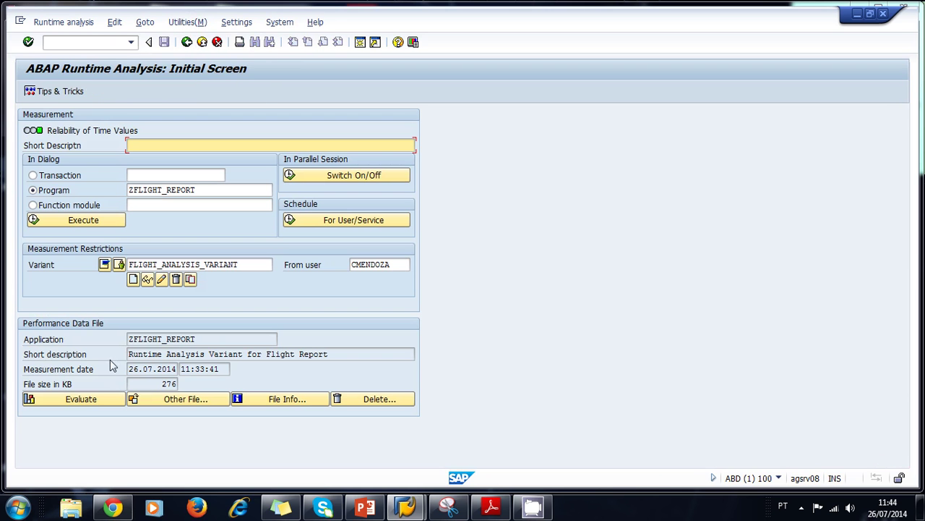
pyautogui.click(181, 402)
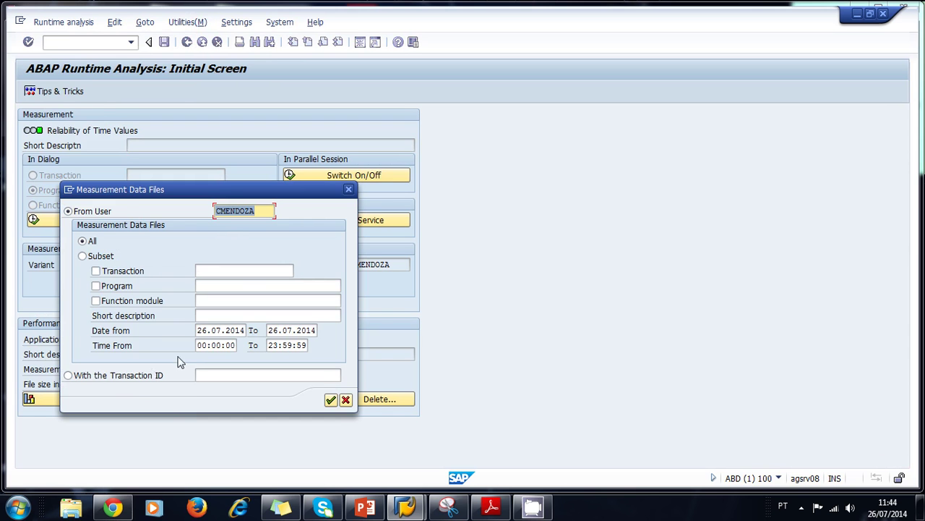
pyautogui.click(349, 190)
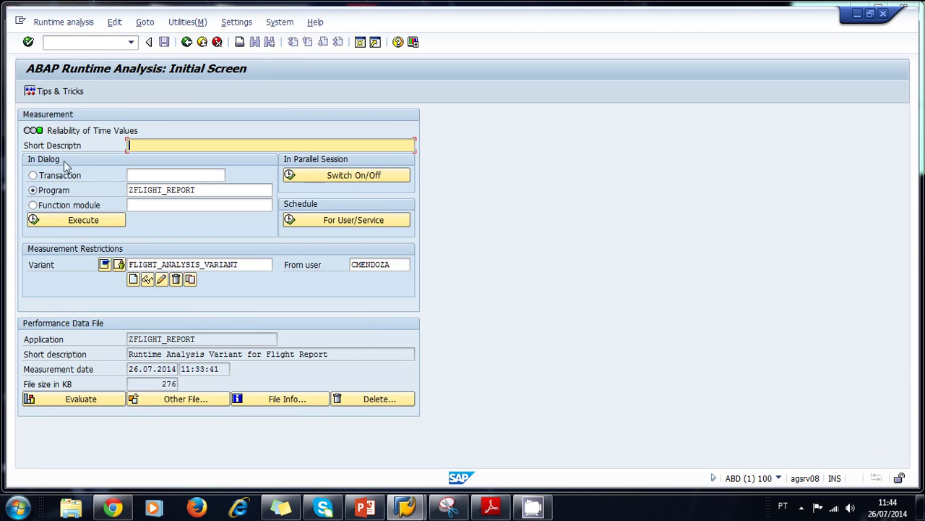
# Open the performance tips and tricks and measure the runtime of the SQL Interface example "Select ... Where vs. Select + Check"
pyautogui.click(79, 94)
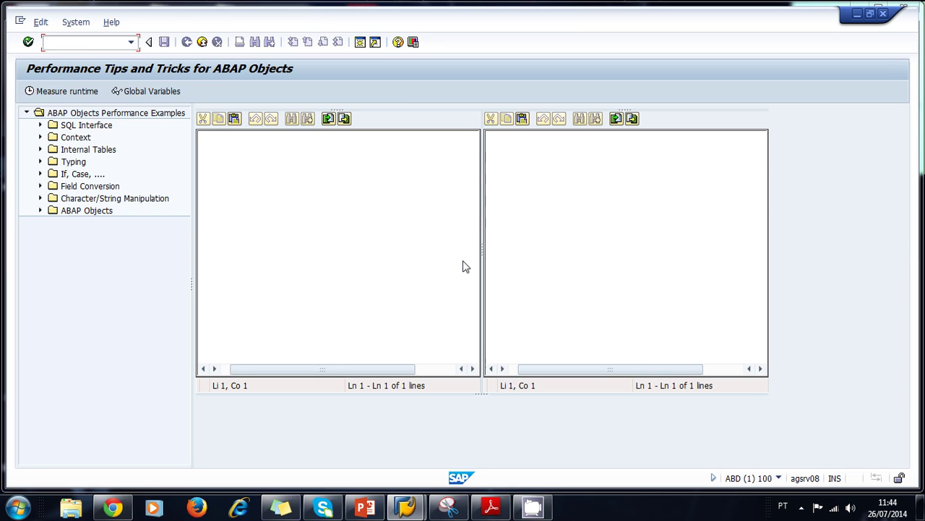
pyautogui.click(291, 191)
pyautogui.click(40, 126)
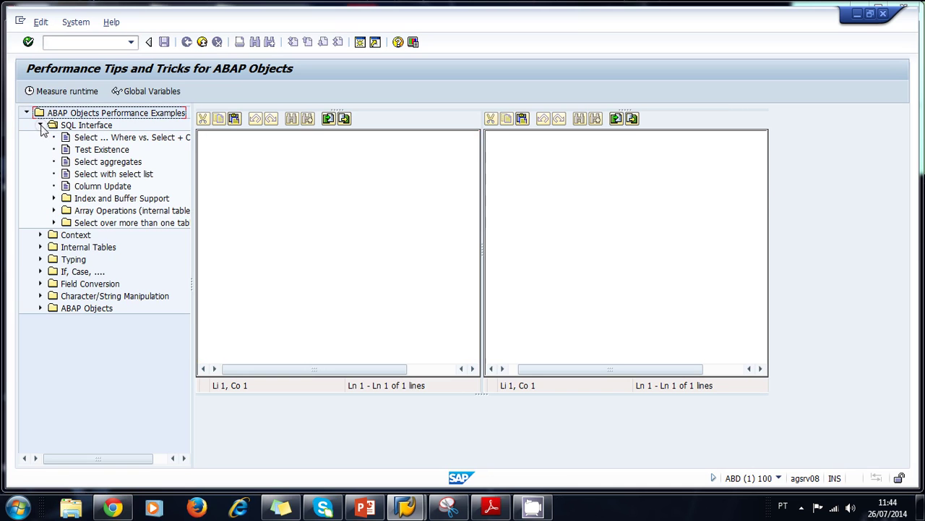
pyautogui.click(137, 140)
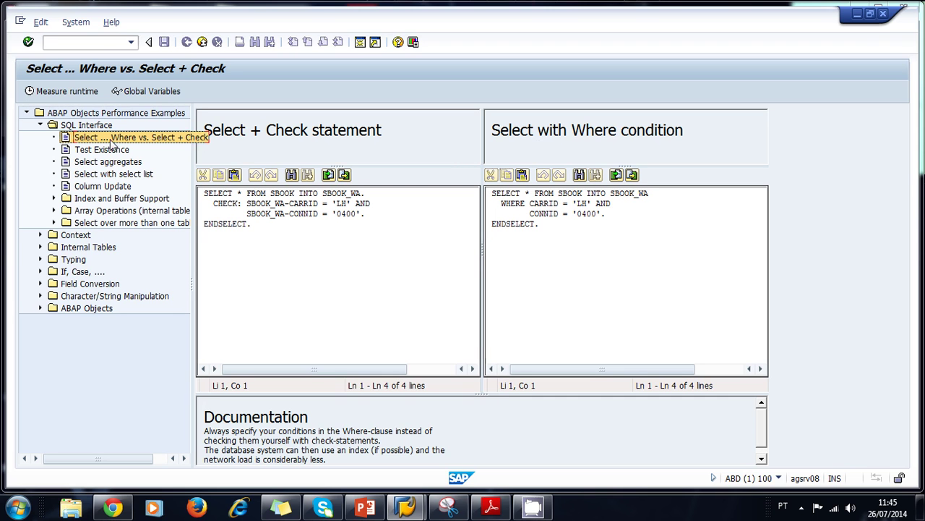
pyautogui.click(95, 98)
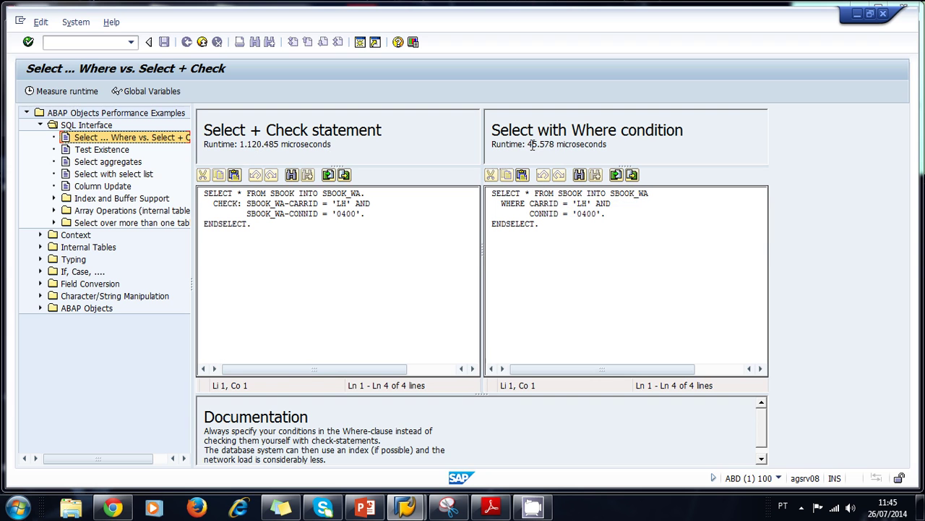
# Review the SQL Interface examples Test Existence, Select aggregates, Select with select list and Column Update
pyautogui.click(107, 153)
pyautogui.click(107, 162)
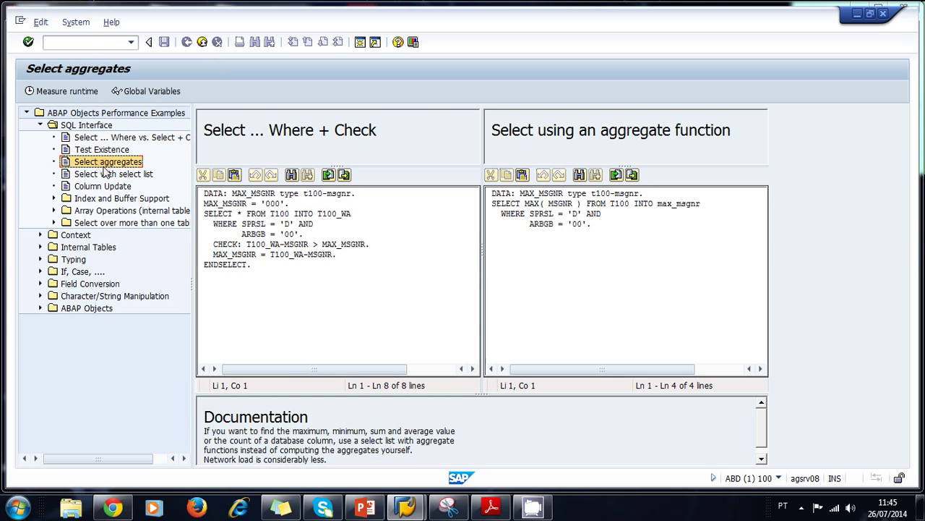
pyautogui.click(109, 150)
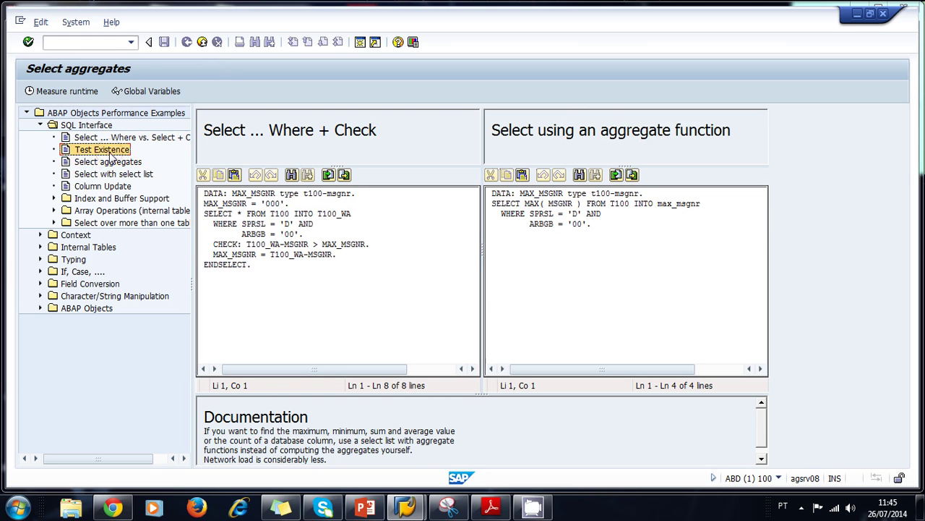
pyautogui.click(107, 162)
pyautogui.click(109, 175)
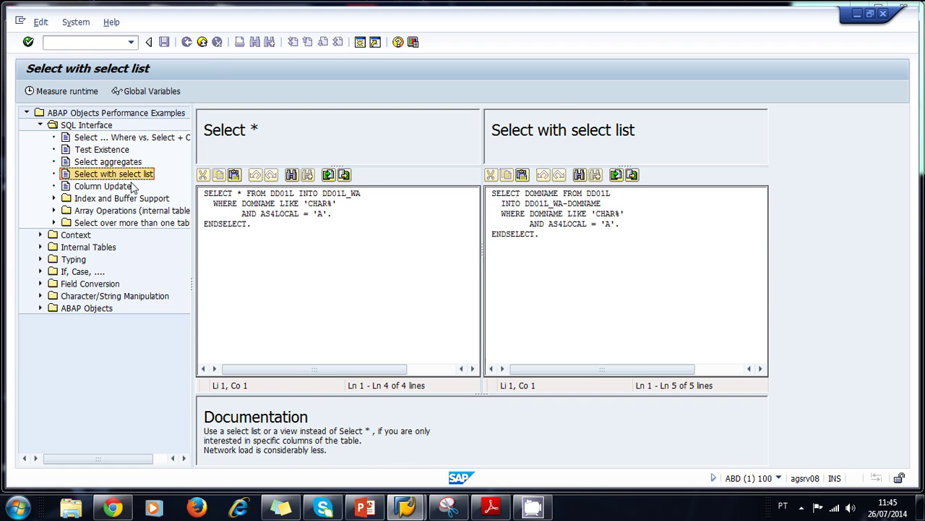
pyautogui.click(109, 186)
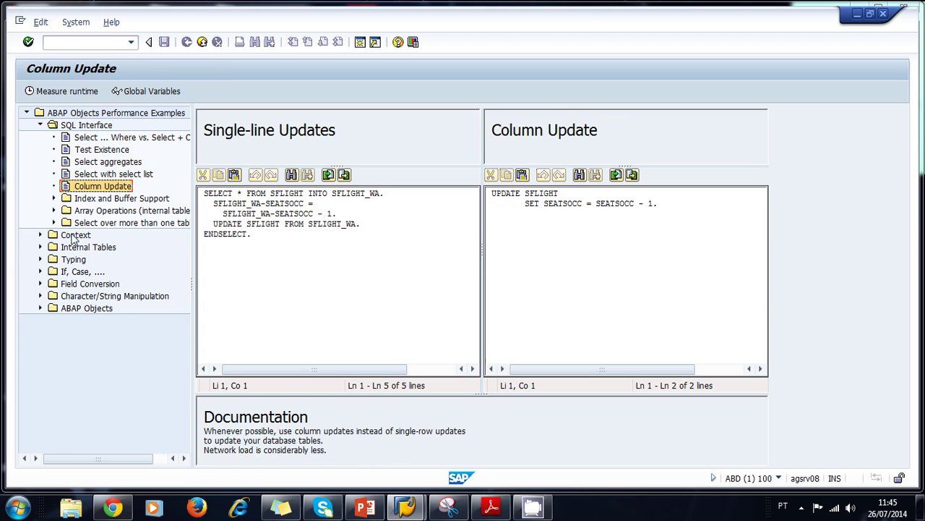
# Measure the runtime of the Internal Tables example "Using explicit work areas" and collapse the Internal Tables group
pyautogui.click(41, 246)
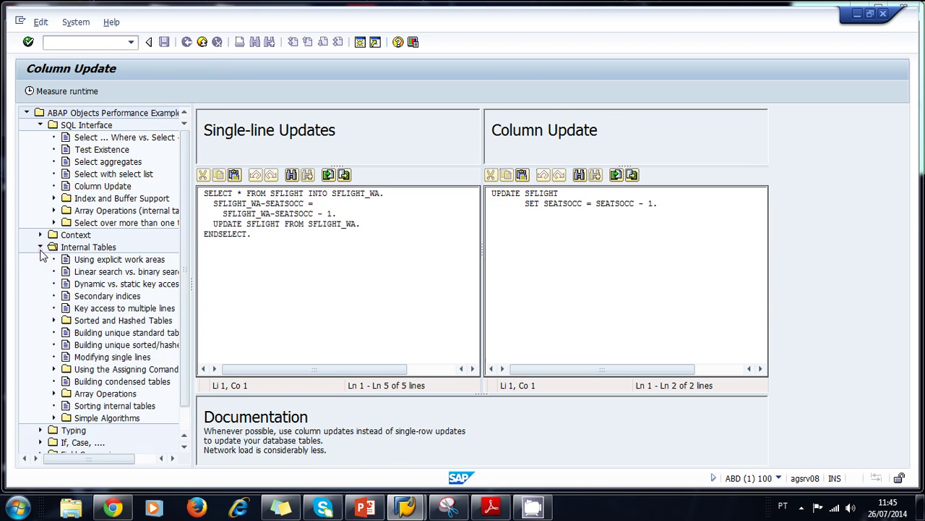
pyautogui.click(96, 260)
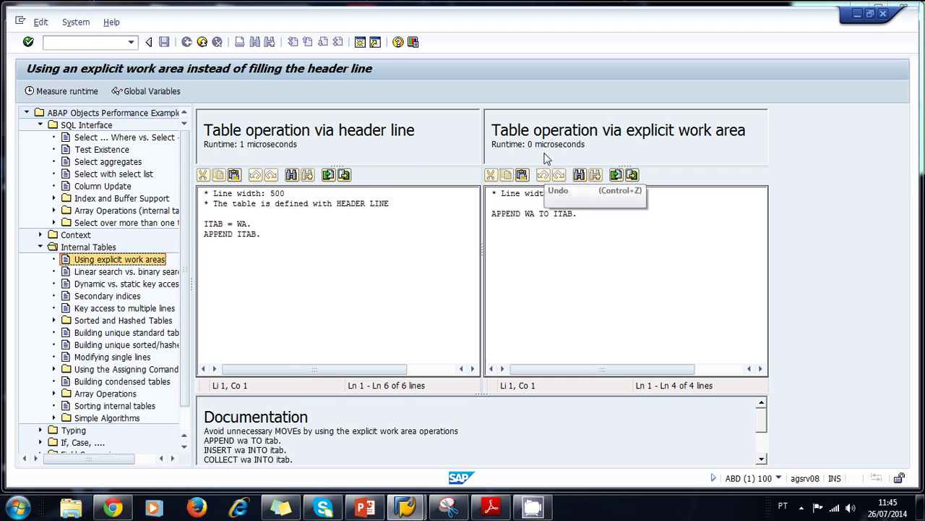
pyautogui.click(40, 248)
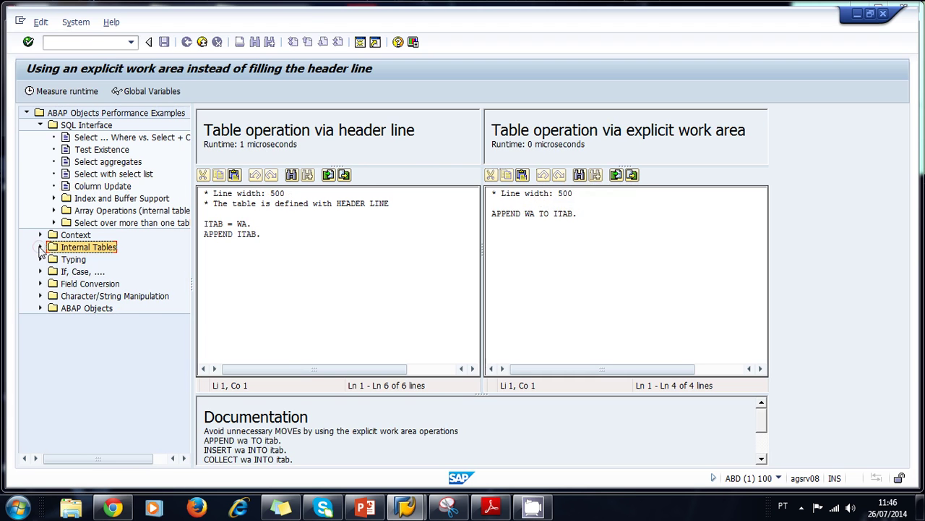
# Expand the "If, Case, ...." group and measure the runtime of the "If vs. Case" example
pyautogui.click(39, 274)
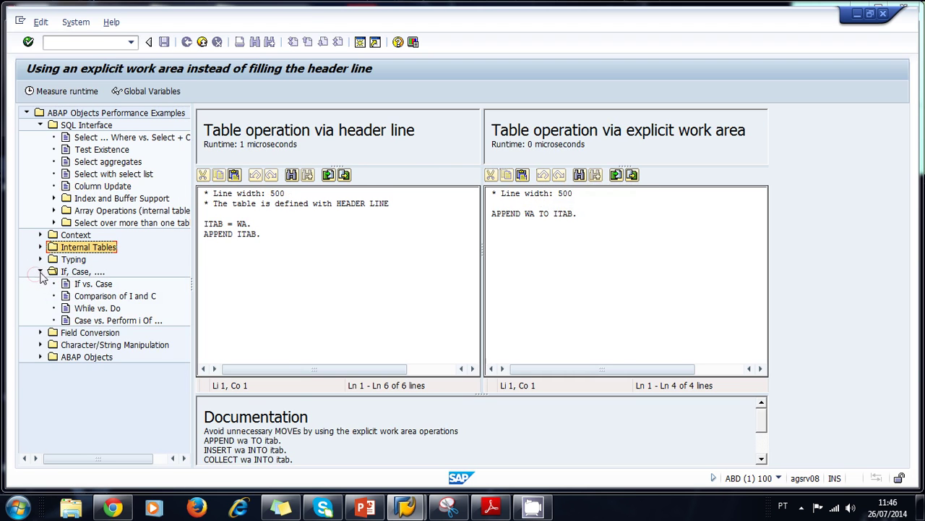
pyautogui.click(96, 284)
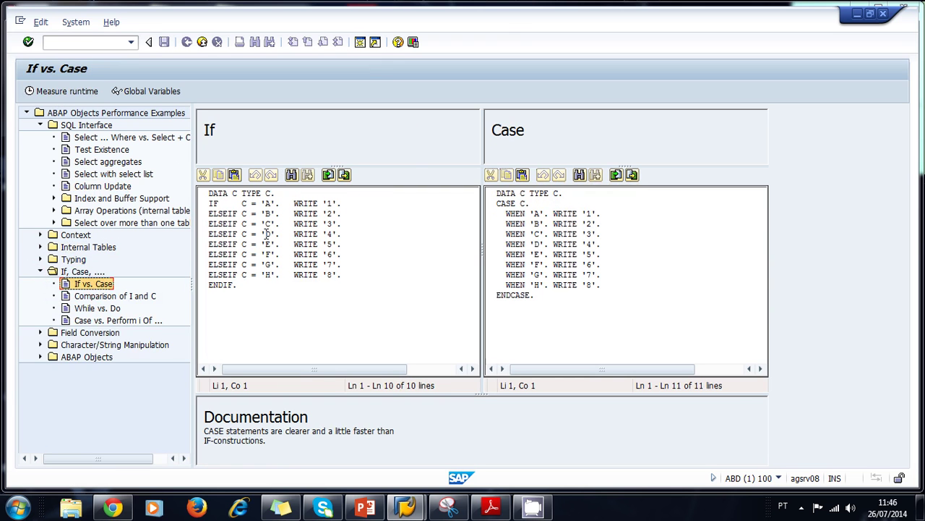
pyautogui.click(81, 97)
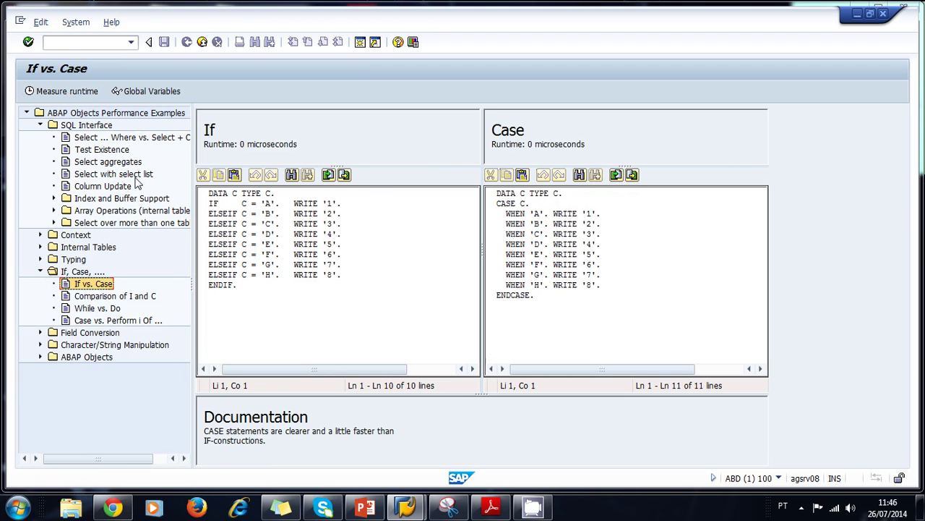
# Measure the runtime of the SQL Interface example "Test Existence" and return to the runtime analysis initial screen
pyautogui.click(105, 150)
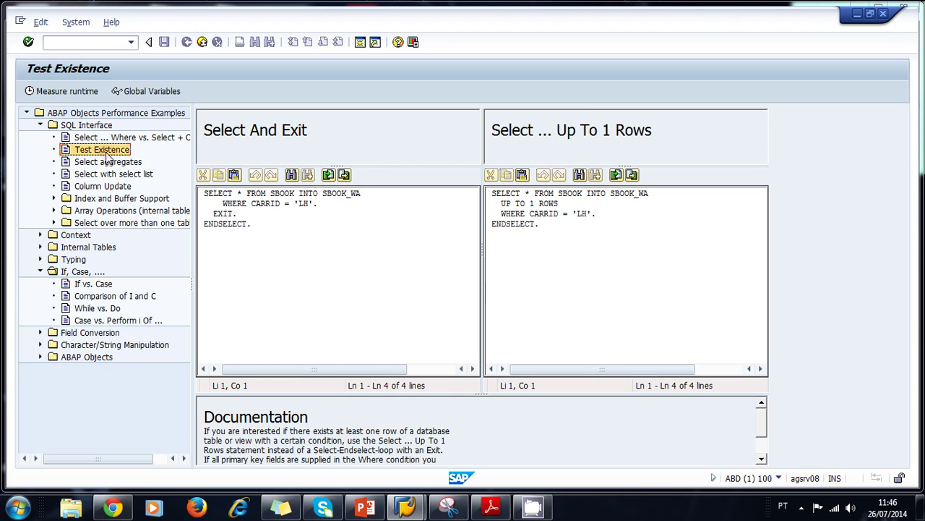
pyautogui.click(68, 92)
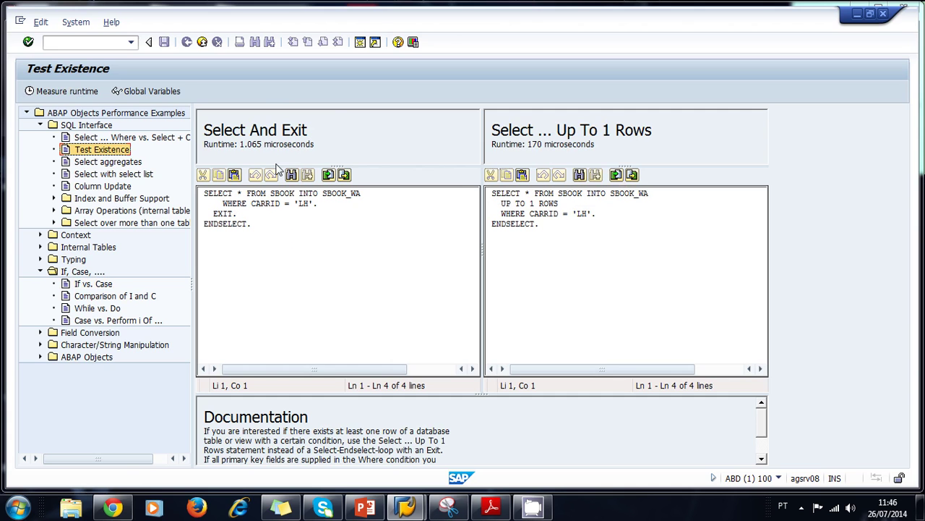
pyautogui.click(202, 42)
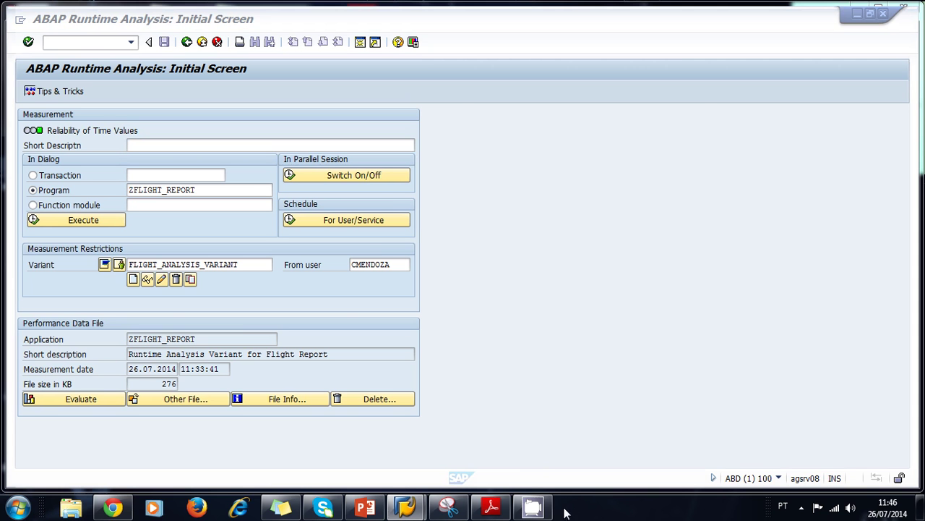
pyautogui.click(801, 508)
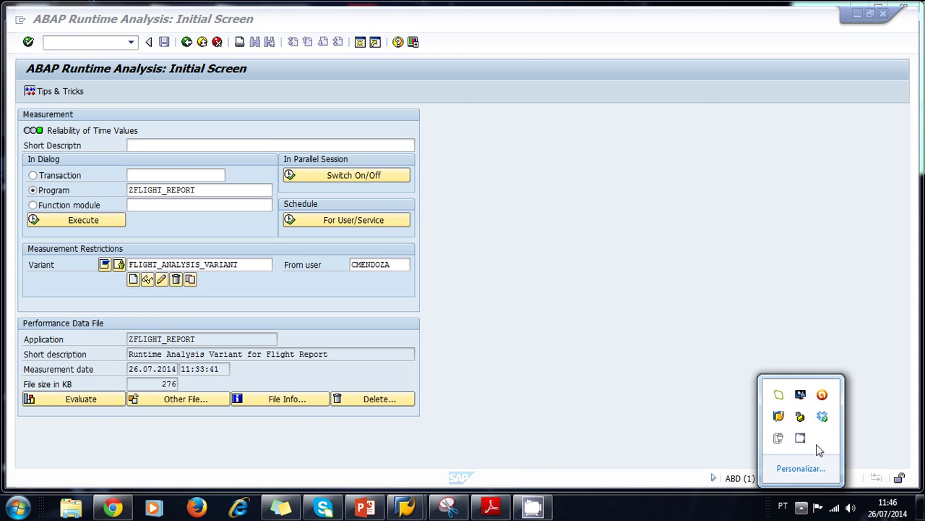